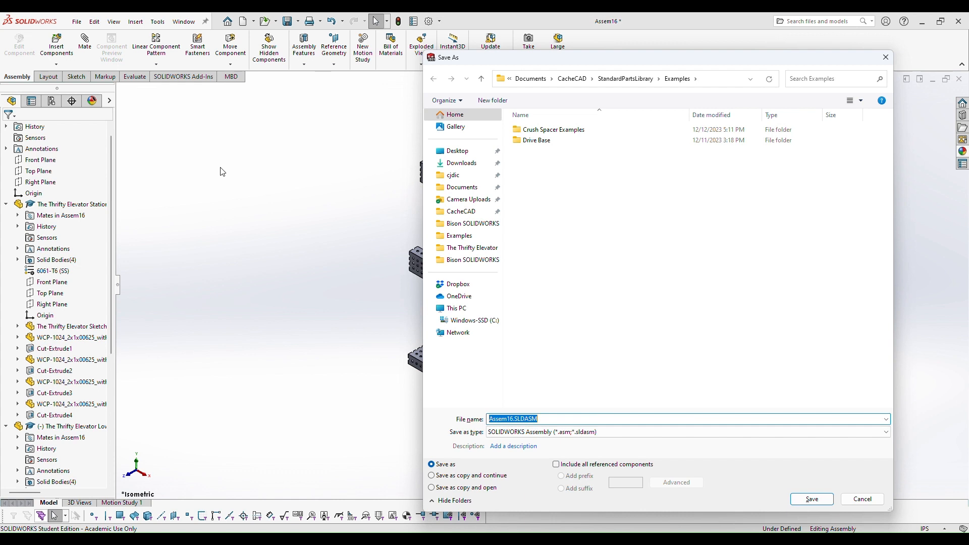
Step: Save the assembly as "The Thrifty Elevator Assembly" in the Examples folder
type("The Thrifty Elev")
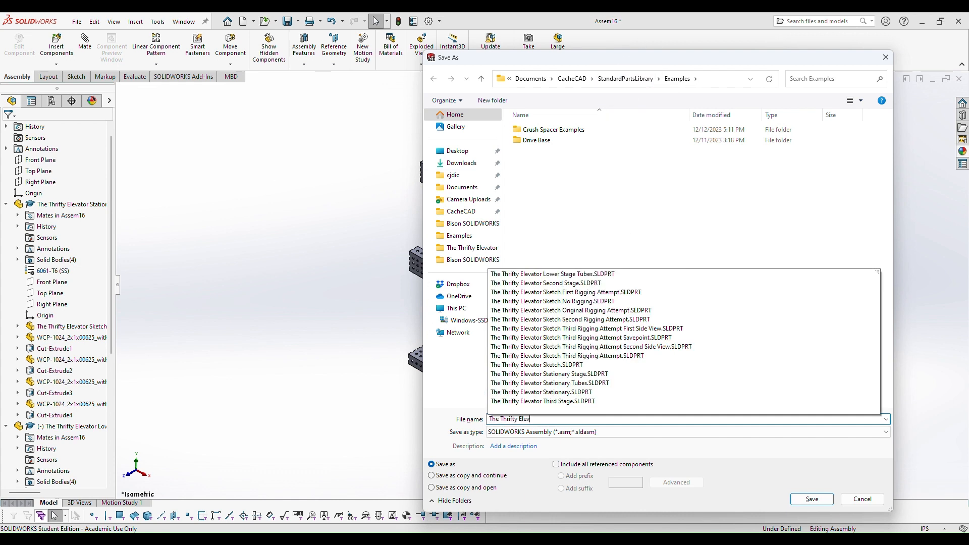
type("ator Assembly")
key("Return")
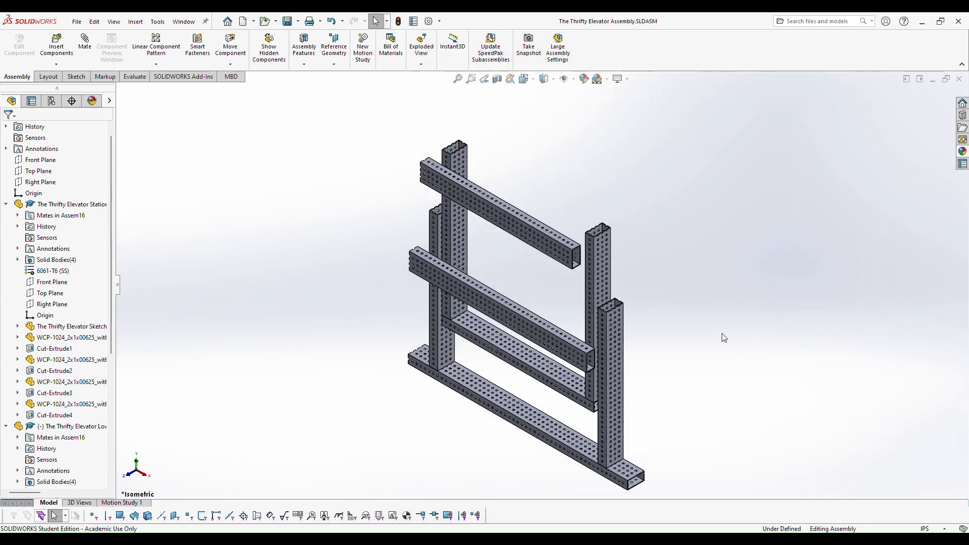
left_click(184, 21)
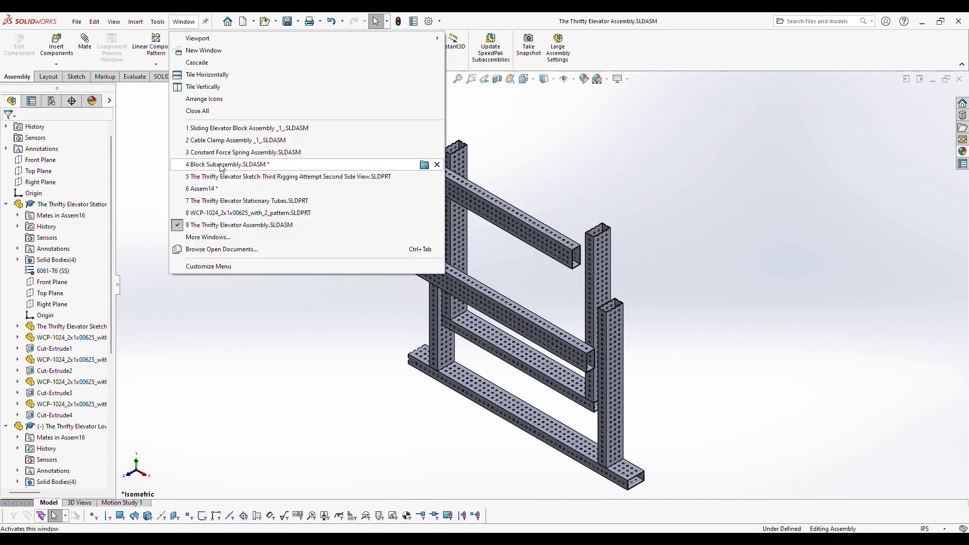
mouse_move(222, 168)
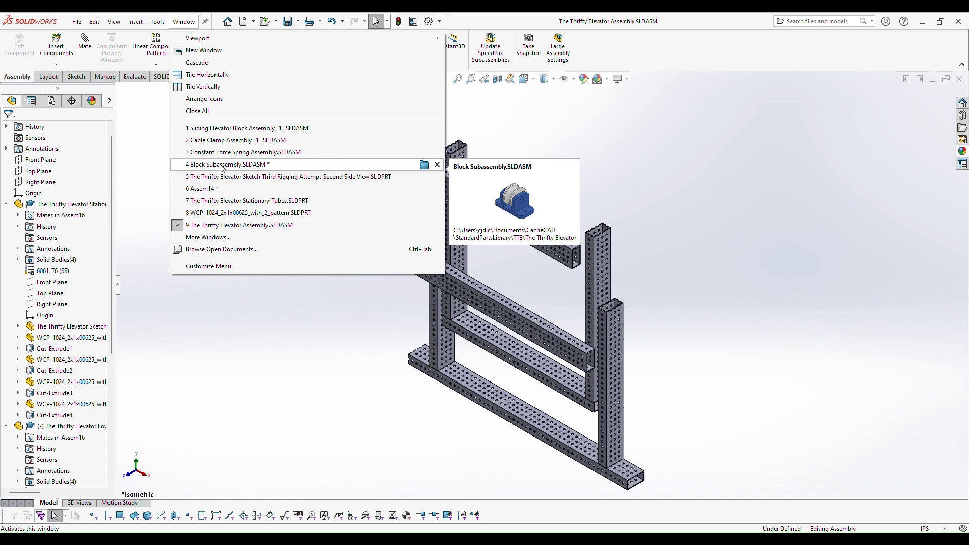
left_click(134, 130)
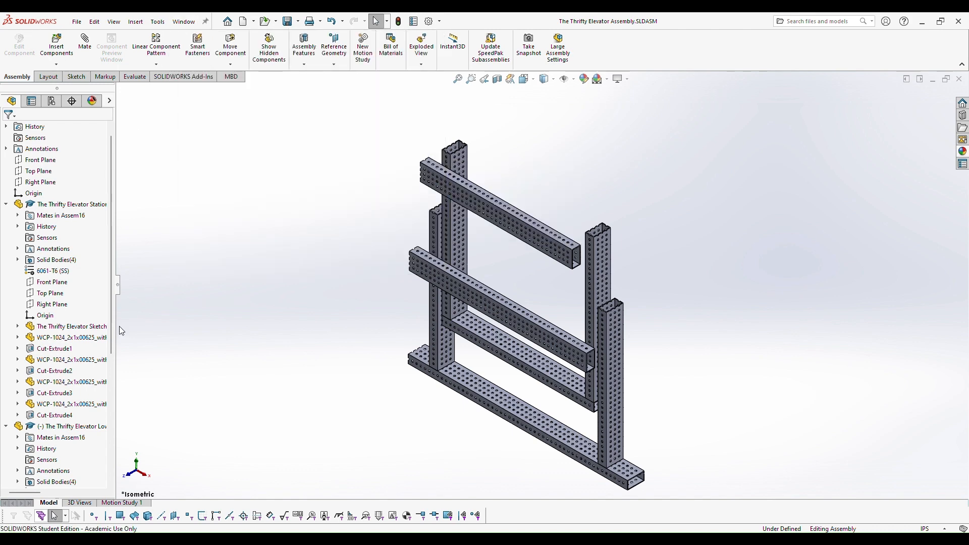
Step: Hide the Thrifty Elevator Stationary Tubes component so only the lower stage tubes are displayed
scroll(488, 365, "down", 1)
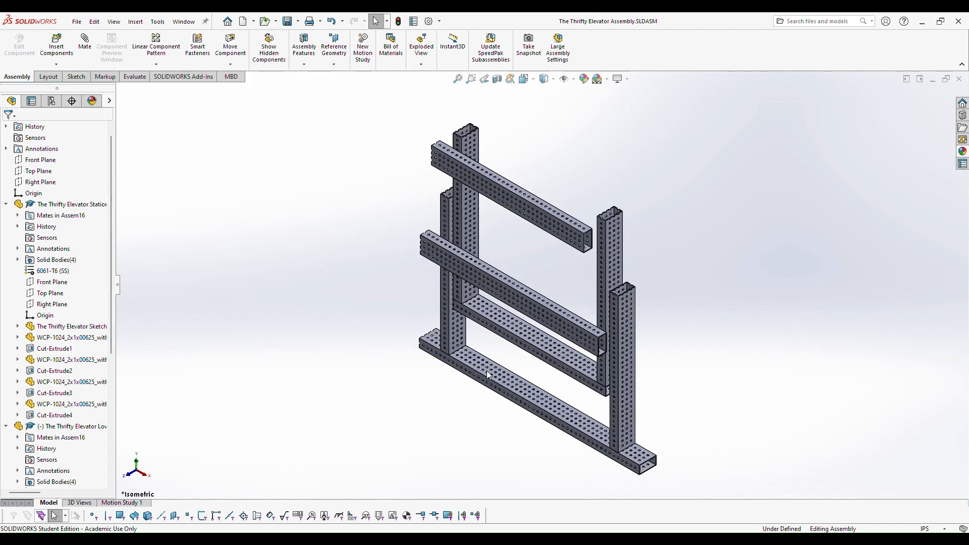
scroll(490, 367, "down", 1)
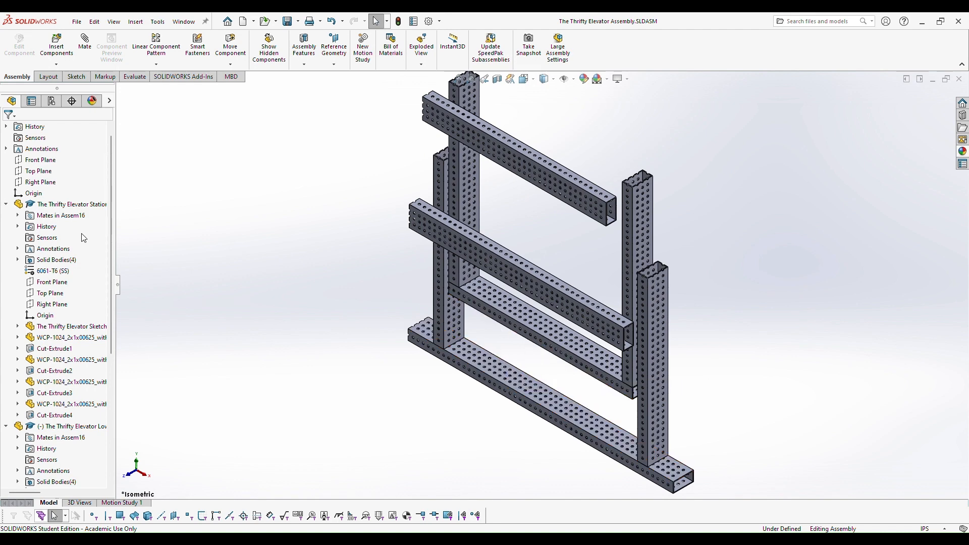
left_click(76, 205)
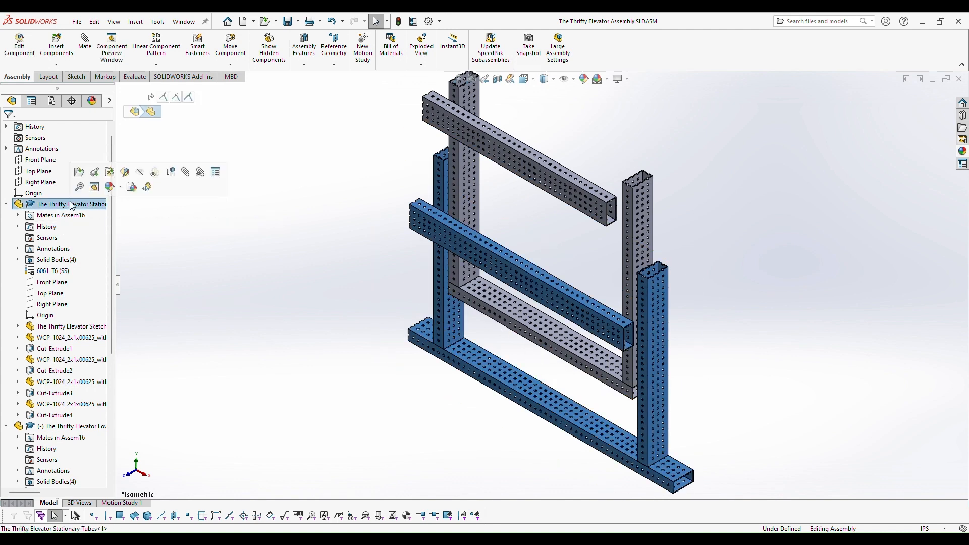
left_click(138, 174)
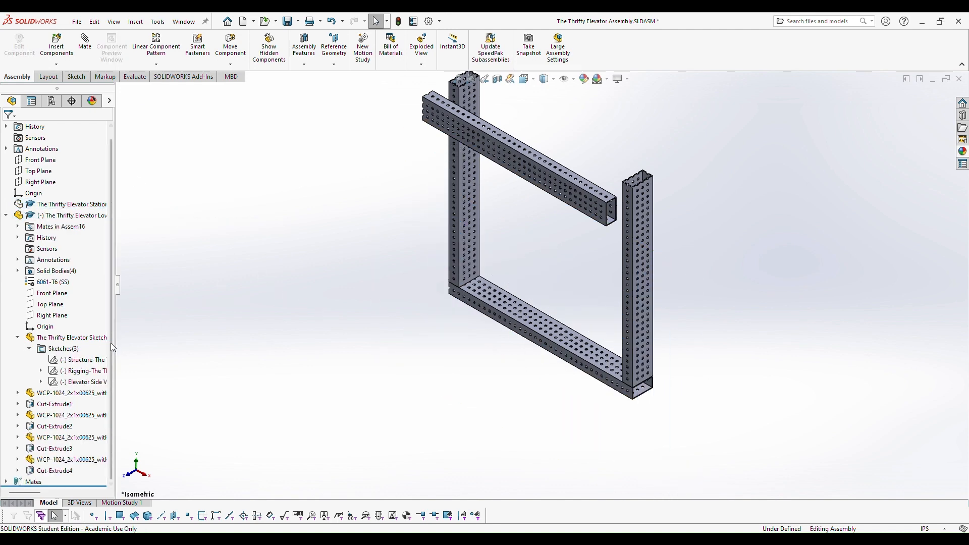
Step: Show the Structure, Rigging and Elevator Side View sketches of the lower stage tubes' master sketch
left_click(78, 359)
left_click(71, 371)
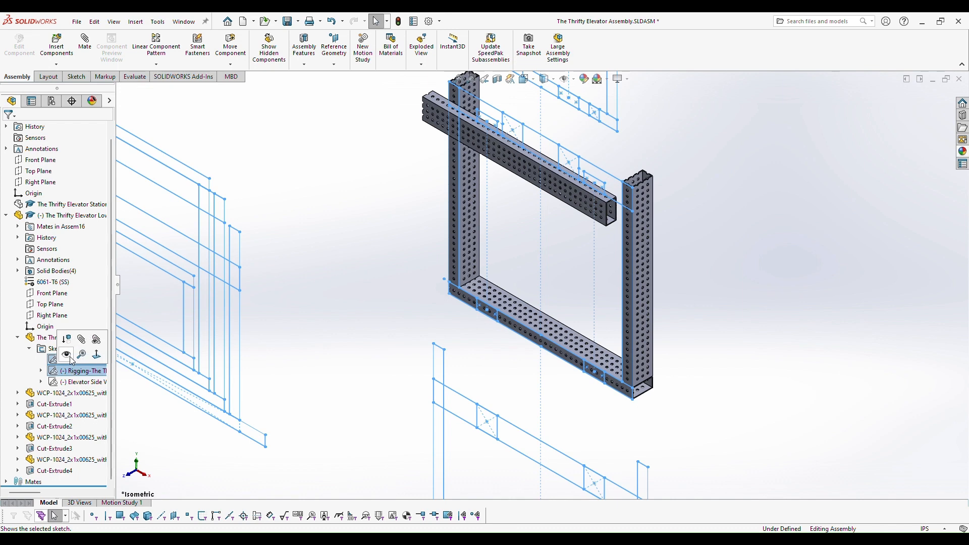
left_click(76, 381)
left_click(69, 362)
left_click(408, 338)
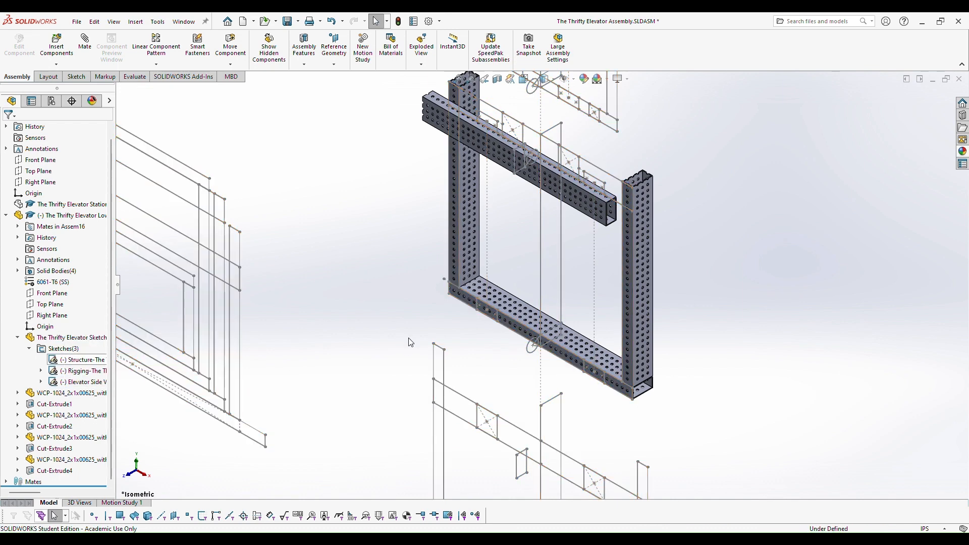
Step: Insert the Block Subassembly with its Default configuration and place it beside the lower stage frame
scroll(394, 326, "up", 1)
scroll(494, 217, "down", 1)
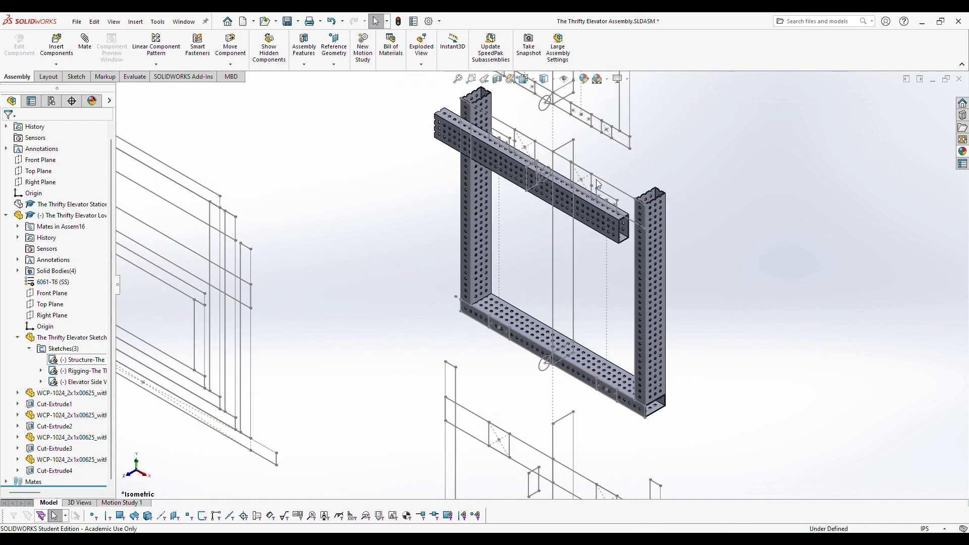
scroll(595, 179, "down", 1)
mouse_move(735, 176)
middle_mouse_down()
mouse_move(716, 166)
mouse_move(737, 157)
middle_mouse_up()
left_click(60, 47)
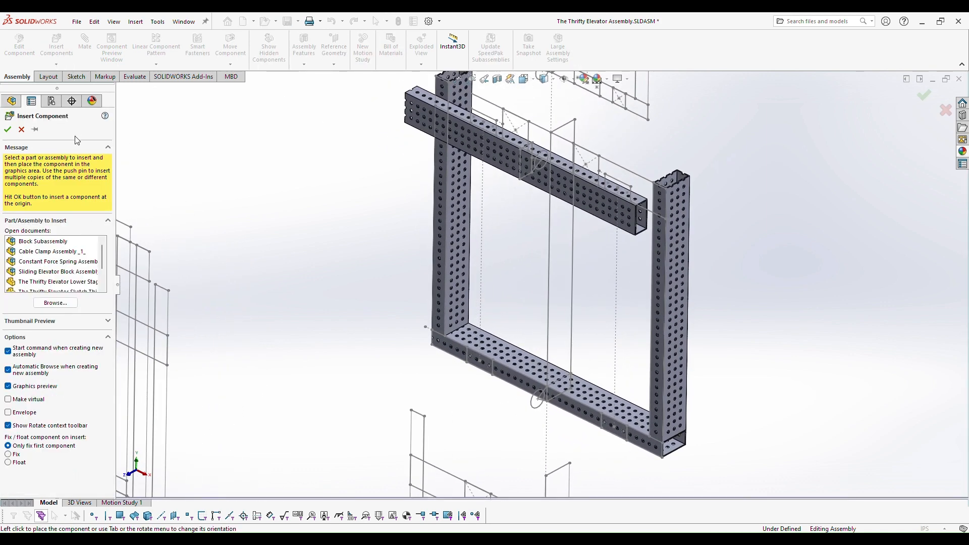
left_click(66, 243)
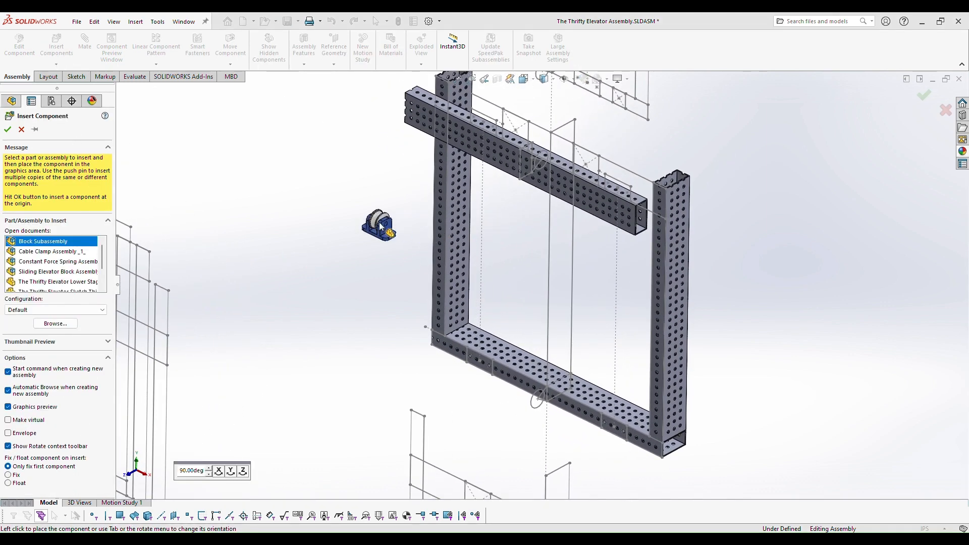
left_click(380, 227)
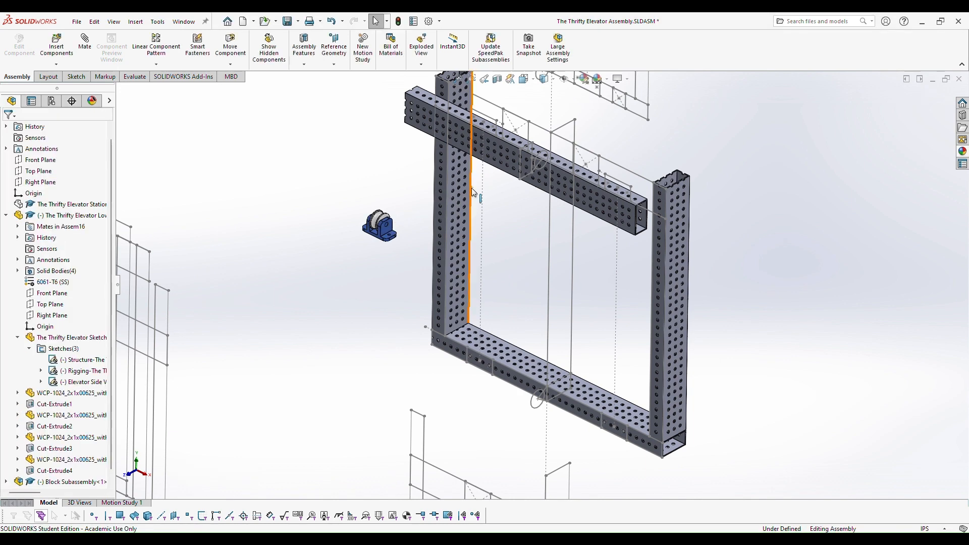
Step: Add a coincident mate between the underside of the pulley bracket and the front face of the lower stage's bottom crossbar
scroll(480, 165, "down", 3)
middle_click_drag(447, 200, 428, 212)
scroll(449, 435, "up", 1)
scroll(514, 455, "down", 1)
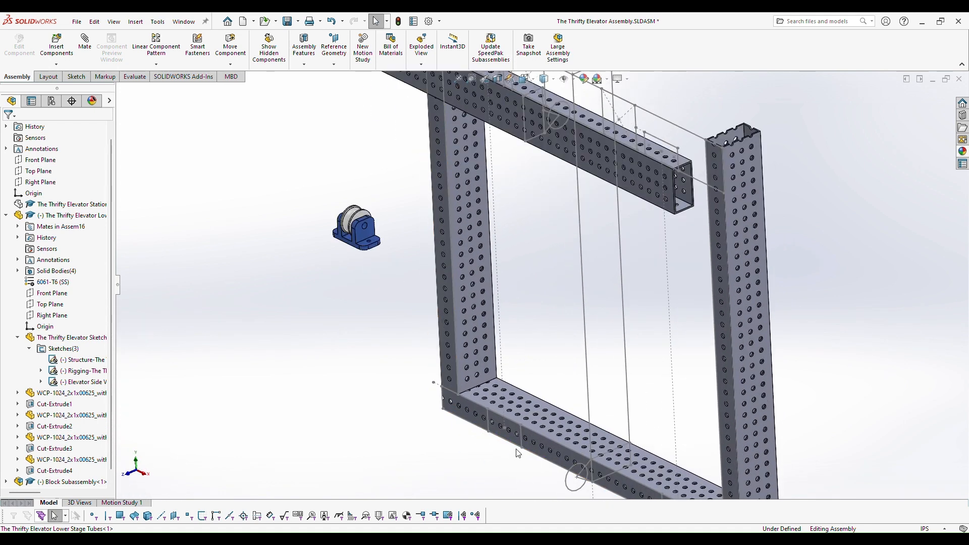
scroll(528, 451, "up", 2)
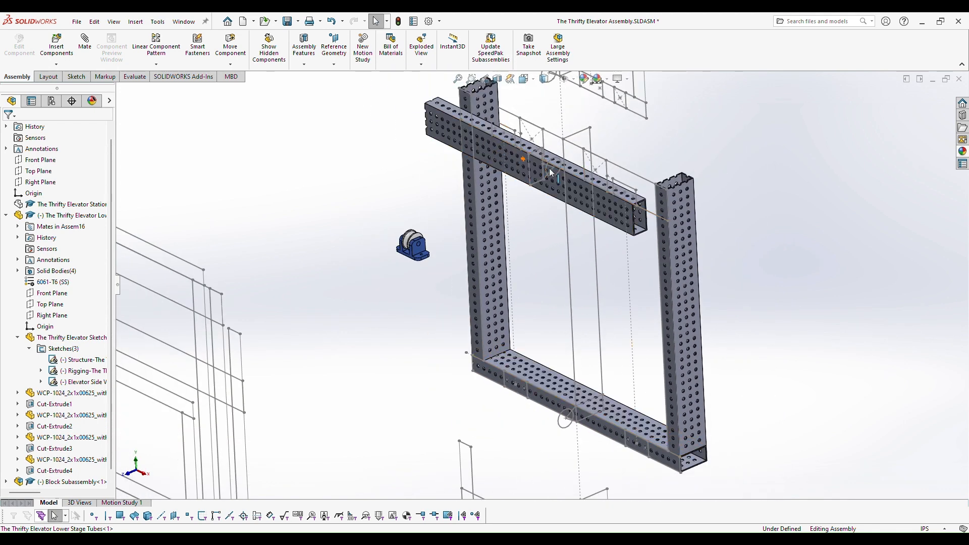
middle_click_drag(645, 171, 636, 190)
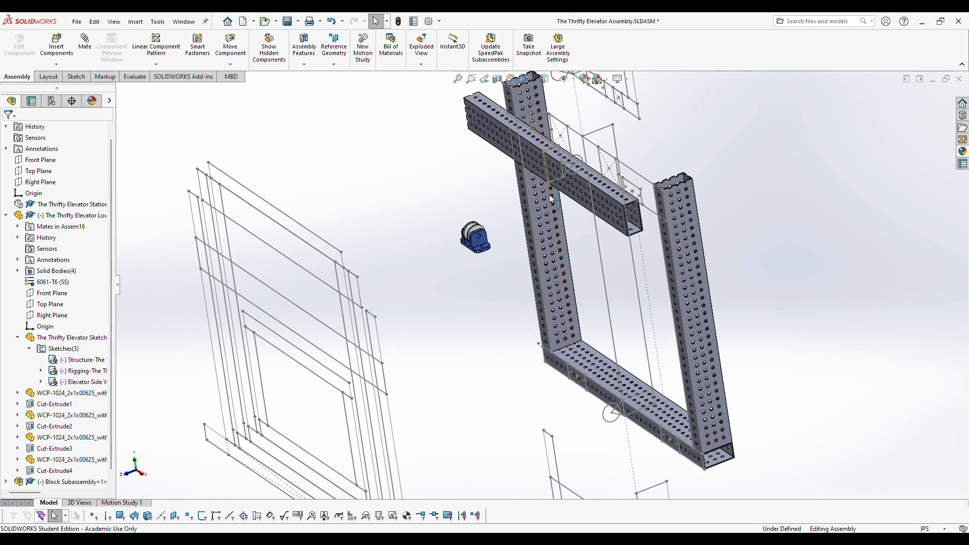
scroll(511, 232, "down", 2)
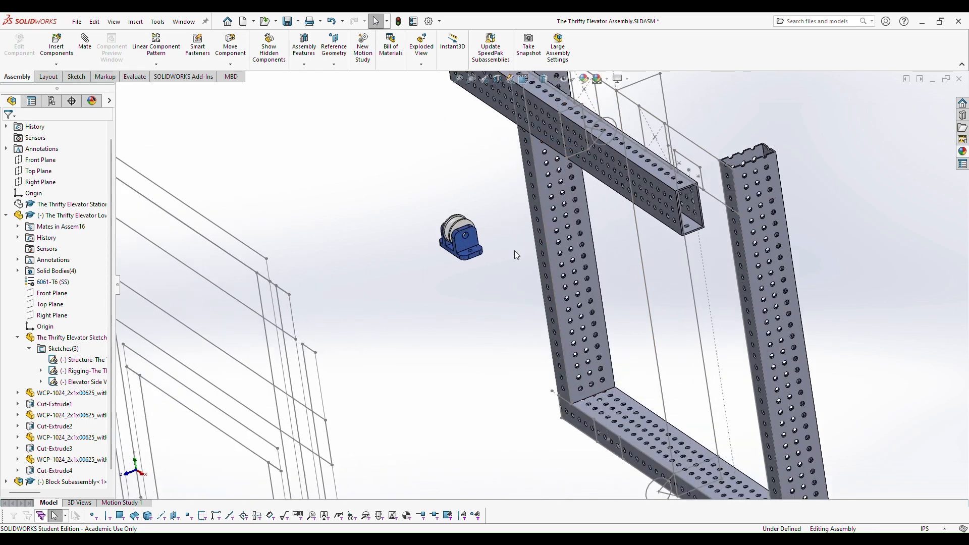
left_click(84, 44)
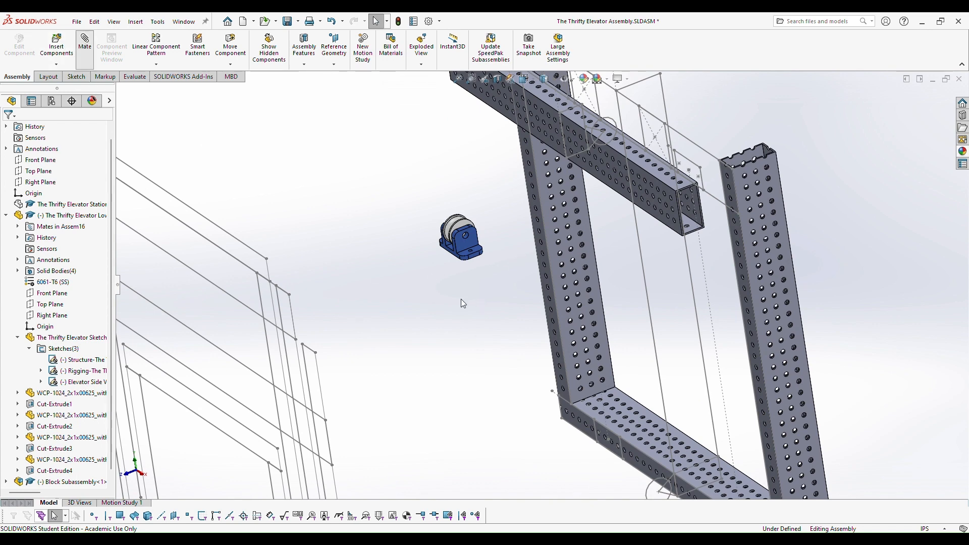
scroll(510, 313, "down", 5)
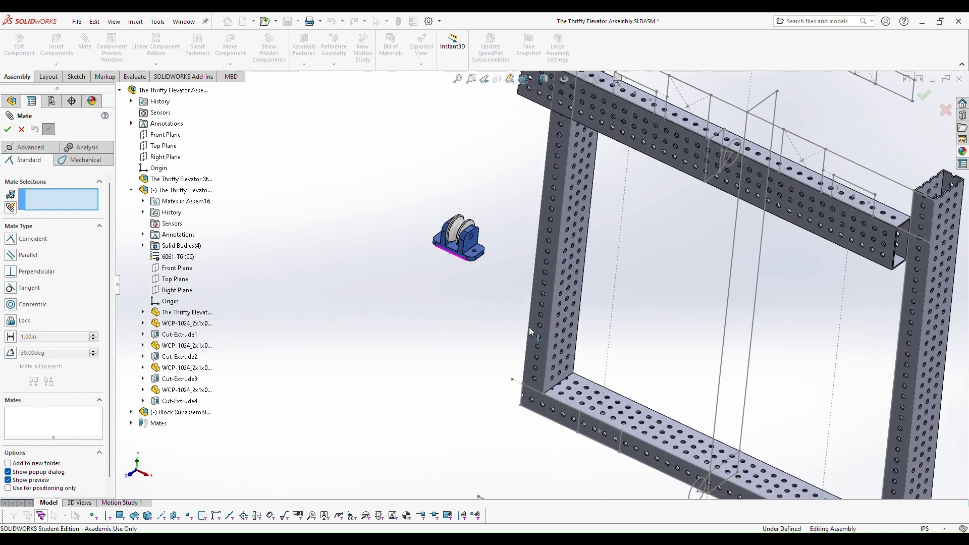
middle_click_drag(495, 281, 432, 235)
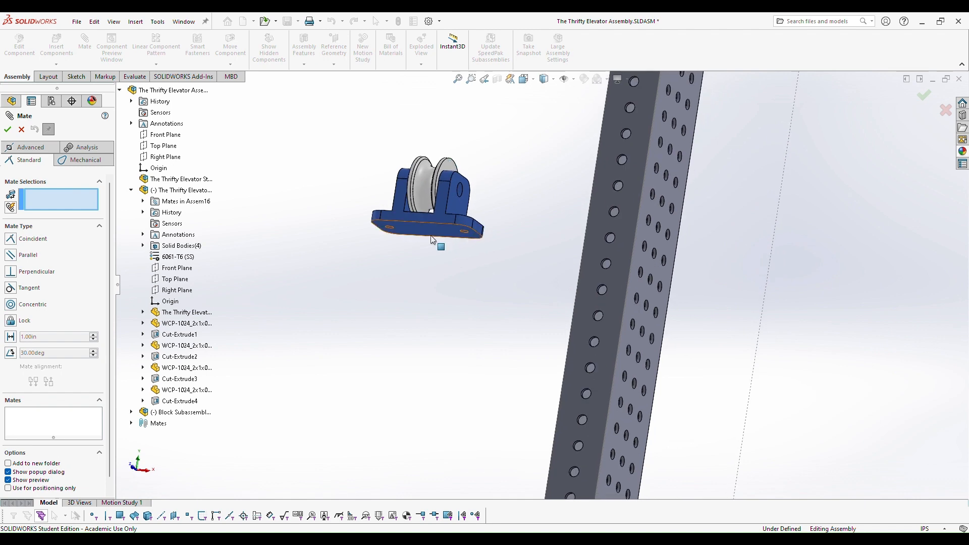
left_click(435, 233)
scroll(516, 352, "up", 5)
scroll(626, 385, "down", 5)
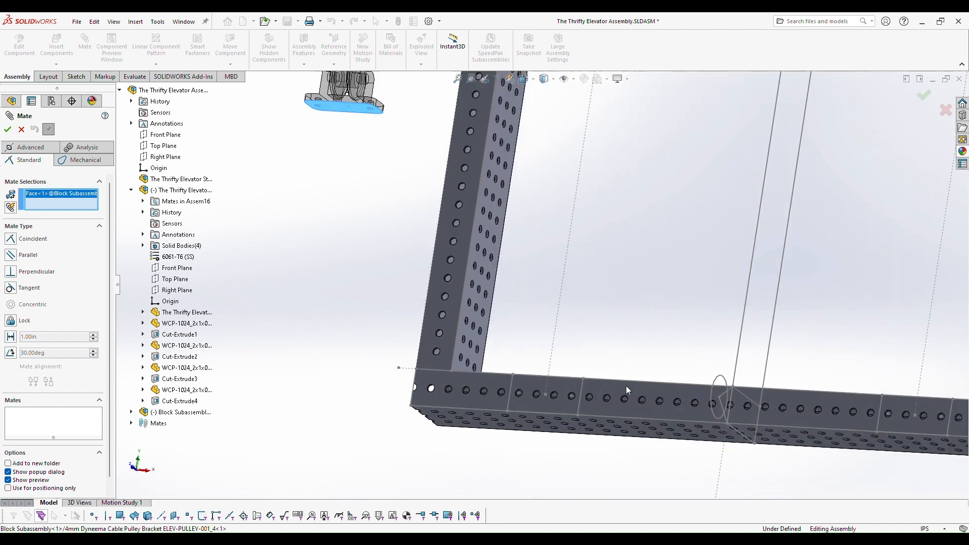
left_click(567, 405)
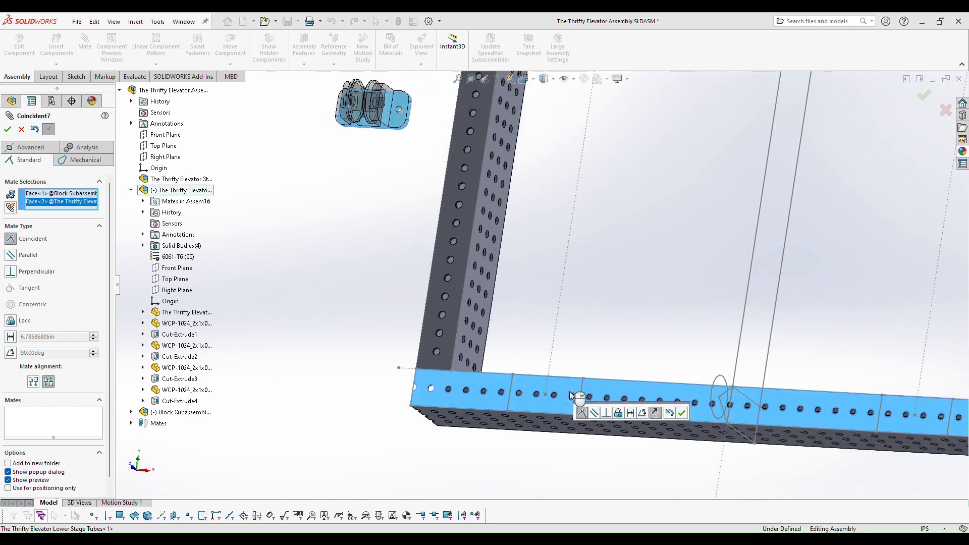
left_click(581, 411)
Step: Mate the pulley bracket's mounting hole coincident with the Rigging sketch point marking its hole position on the bottom crossbar
scroll(449, 212, "down", 5)
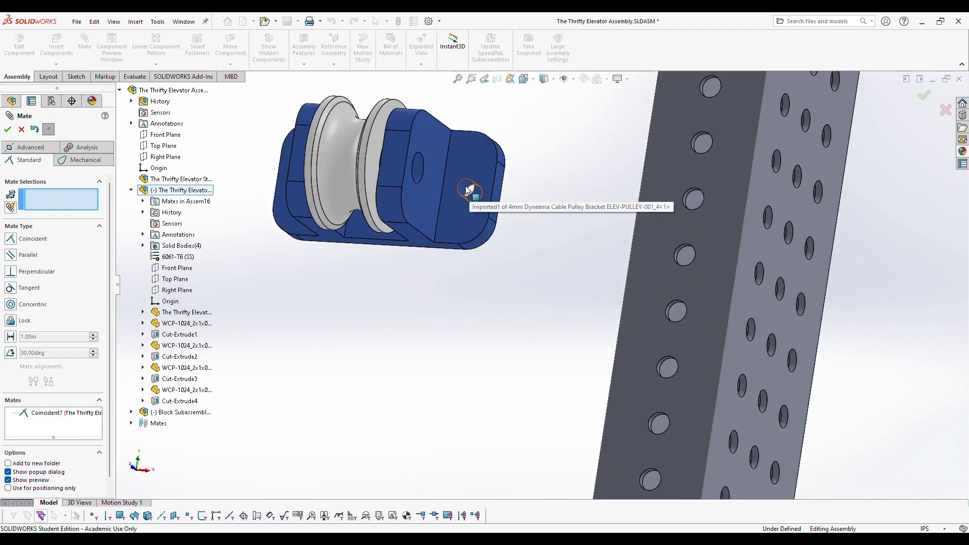
left_click(468, 190)
scroll(565, 303, "up", 5)
scroll(587, 402, "down", 6)
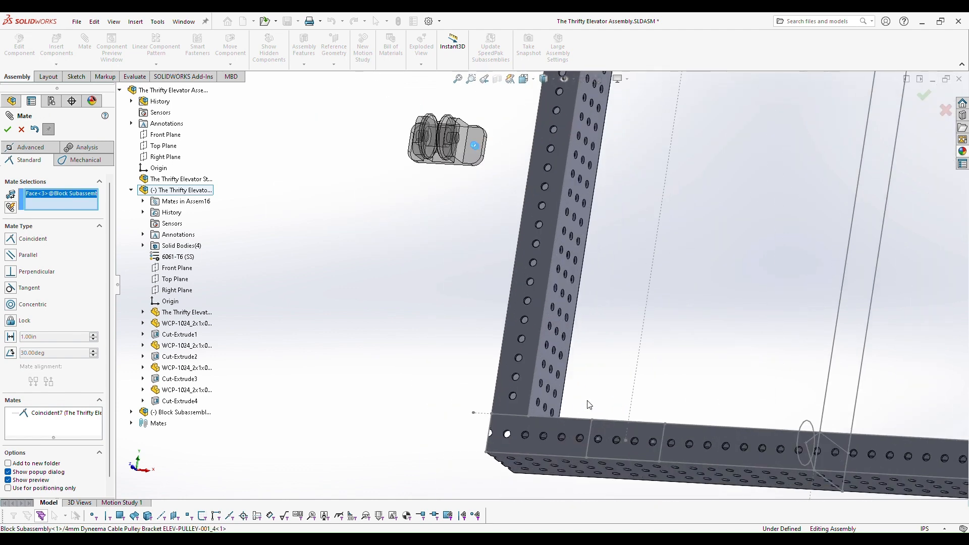
left_click(640, 402)
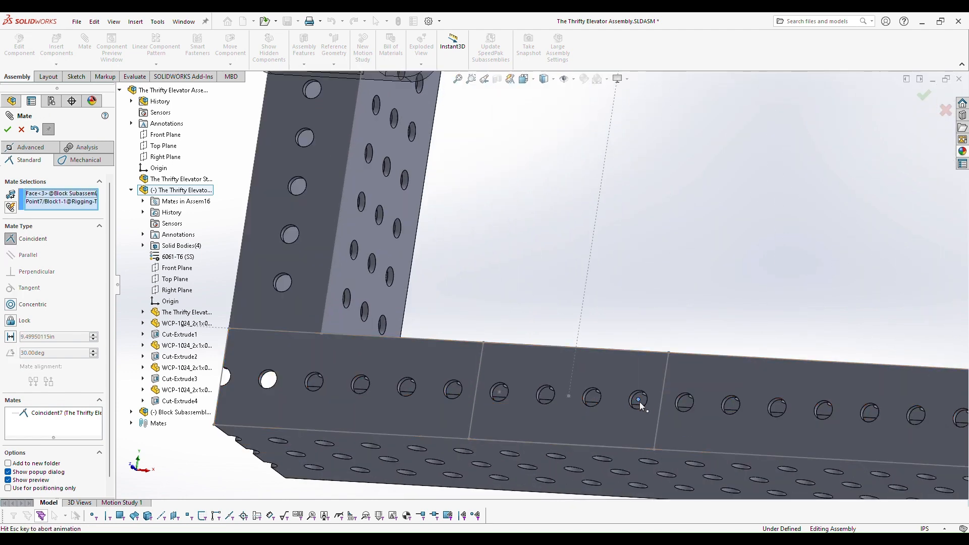
left_click(673, 421)
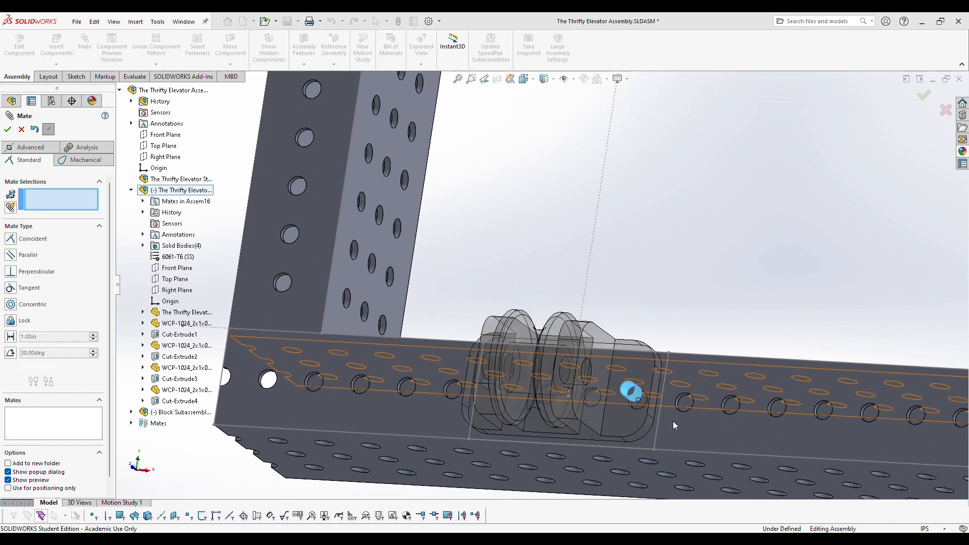
Step: Add a parallel mate between the pulley bracket's lower side face and the Structure sketch line along the crossbar's bottom edge
left_click(515, 432)
left_click(493, 438)
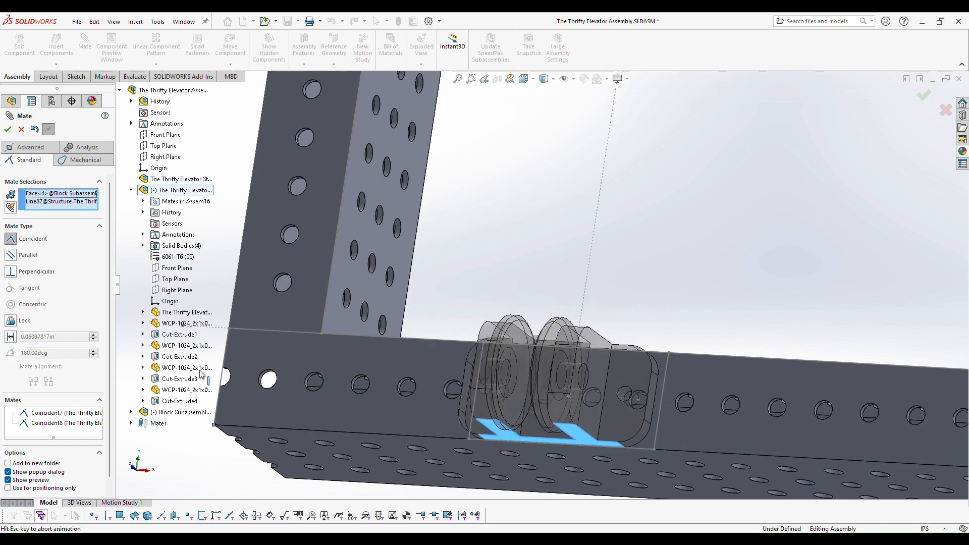
left_click(10, 255)
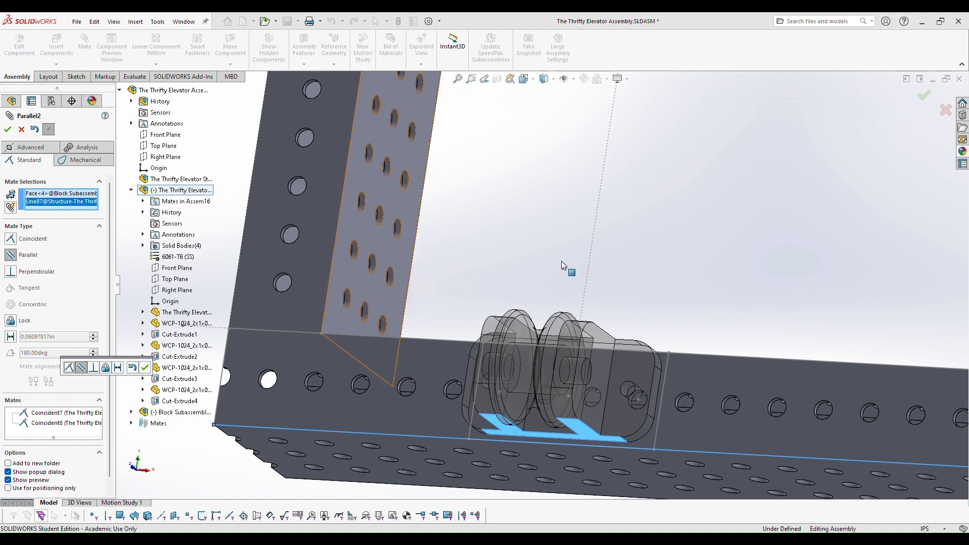
middle_click_drag(590, 260, 707, 254)
scroll(711, 262, "up", 4)
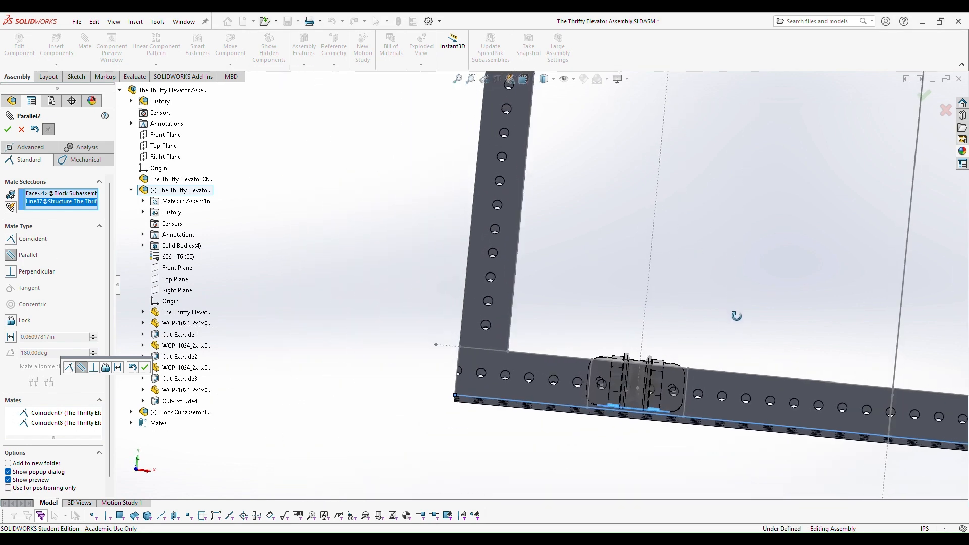
middle_click_drag(731, 318, 676, 435)
scroll(677, 434, "down", 3)
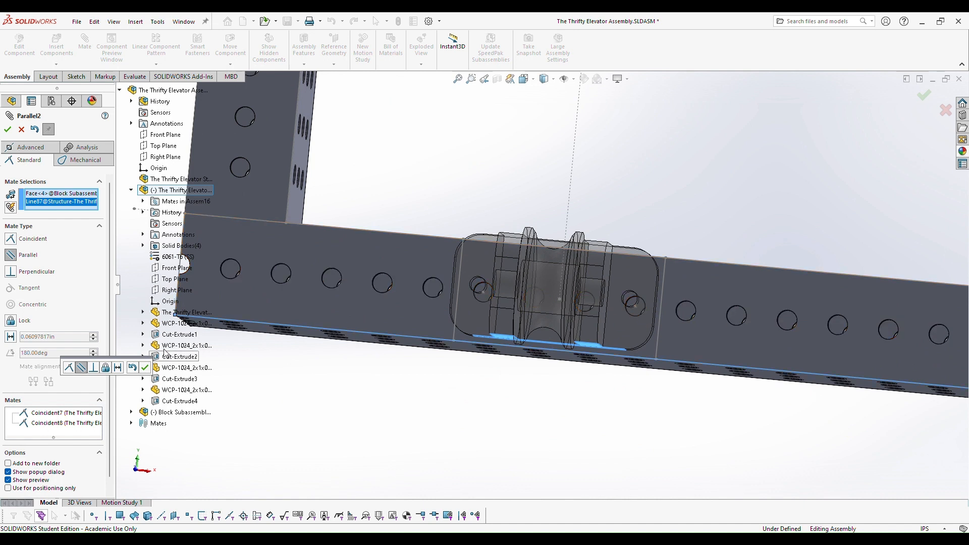
key("Return")
Step: Change the mate between the bracket's mounting hole and the Rigging sketch point from coincident to concentric
left_click(49, 423)
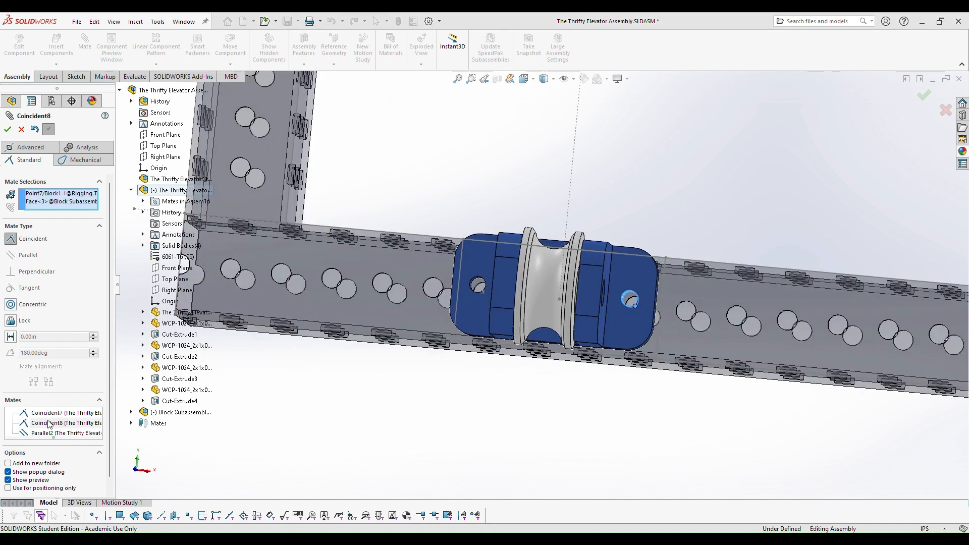
left_click(11, 305)
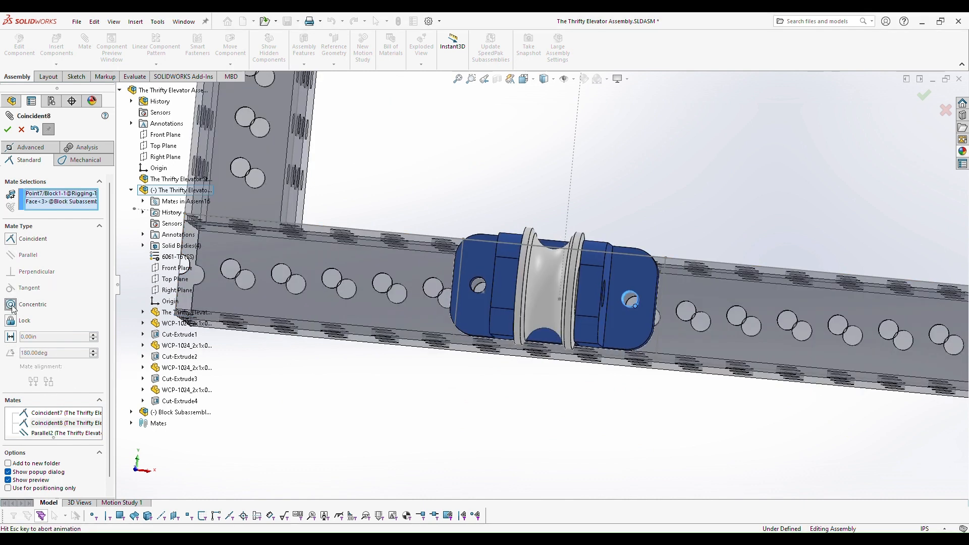
key("Return")
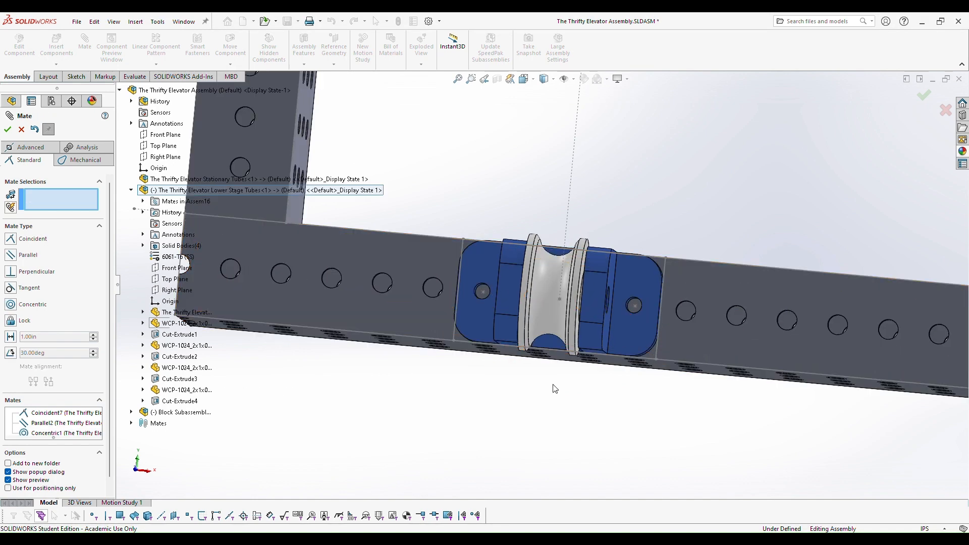
Step: Finish mating the pulley block to the bottom crossbar, keeping the added mates
scroll(478, 315, "up", 8)
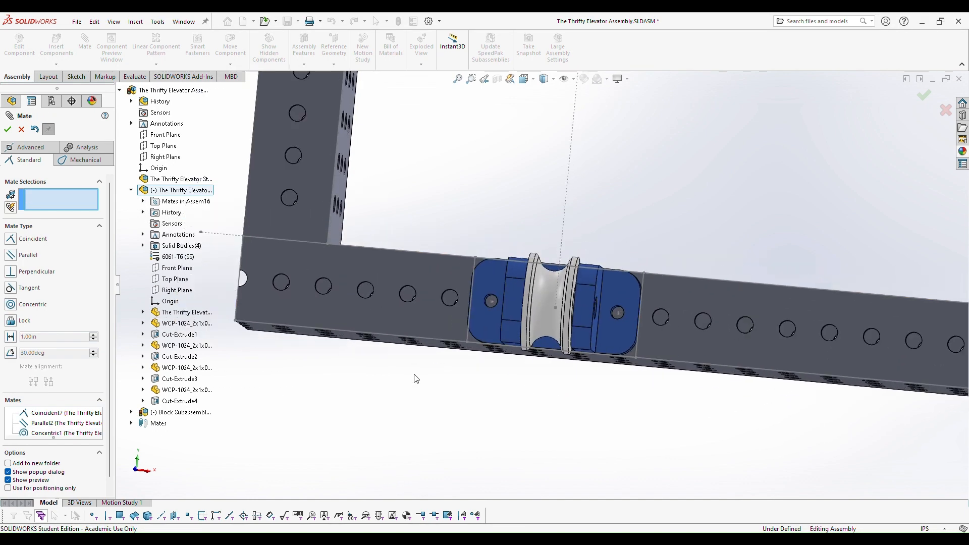
scroll(579, 282, "down", 3)
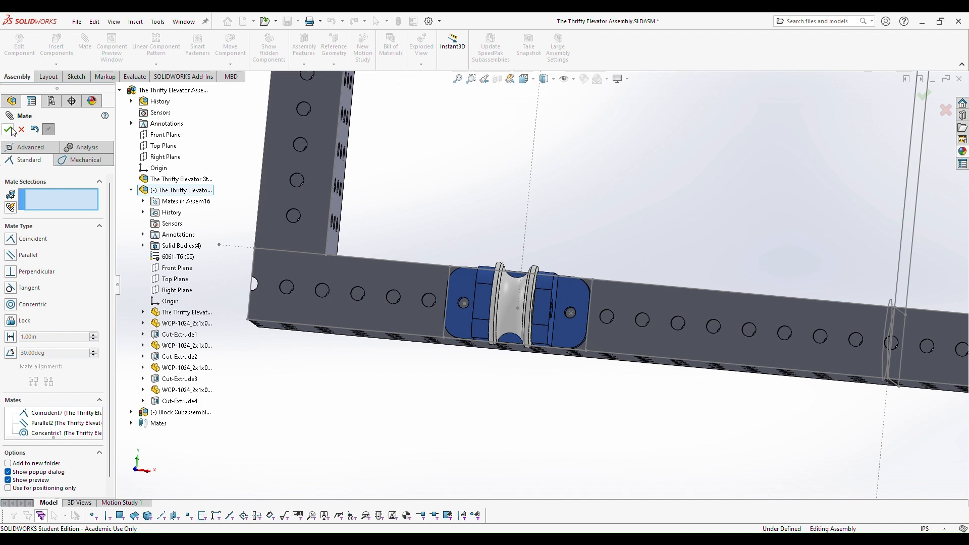
left_click_drag(449, 303, 435, 320)
scroll(540, 283, "up", 4)
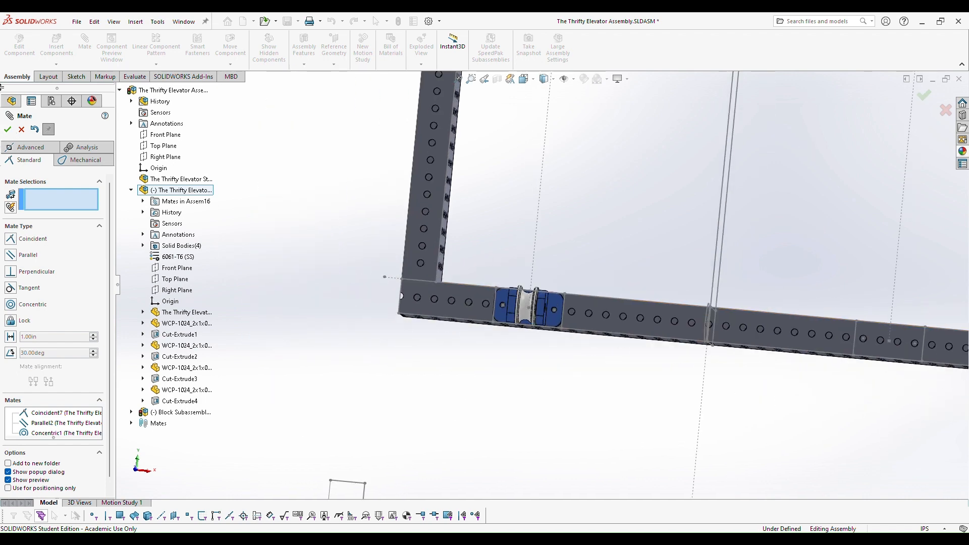
left_click(7, 131)
Step: Fix the lower stage tubes subassembly in place
scroll(629, 417, "up", 3)
scroll(728, 340, "down", 4)
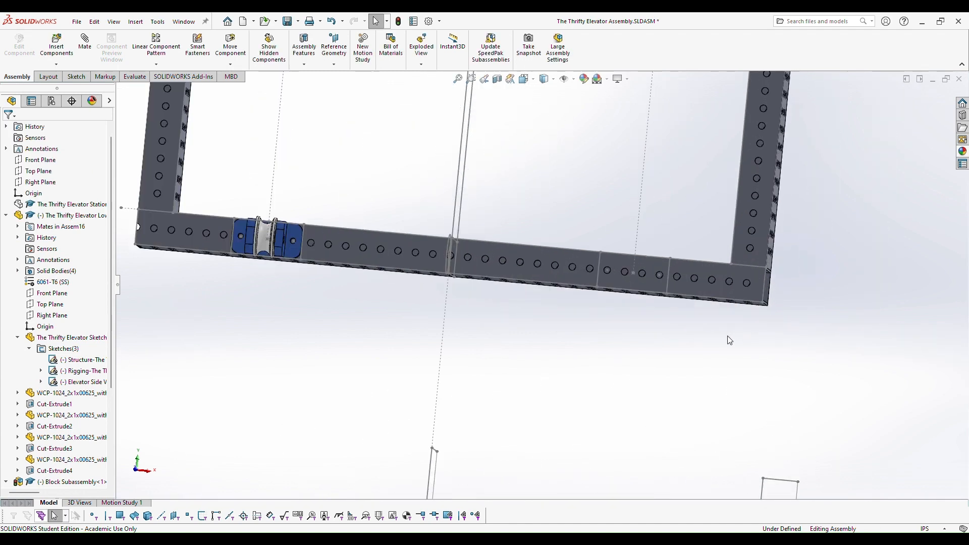
scroll(505, 287, "up", 2)
left_click(506, 247)
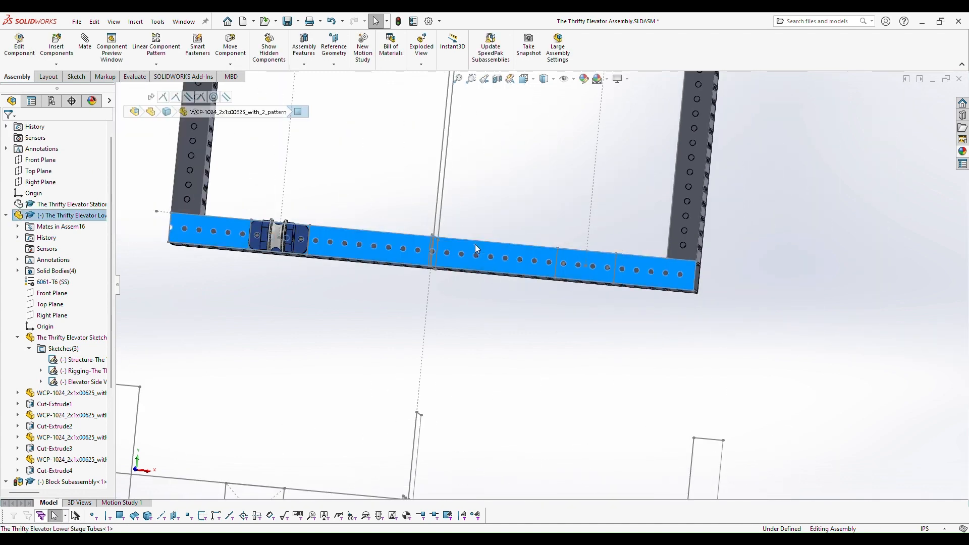
right_click(474, 244)
left_click(509, 331)
Step: Check whether the pulley block can still move along the bottom crossbar
scroll(292, 246, "down", 5)
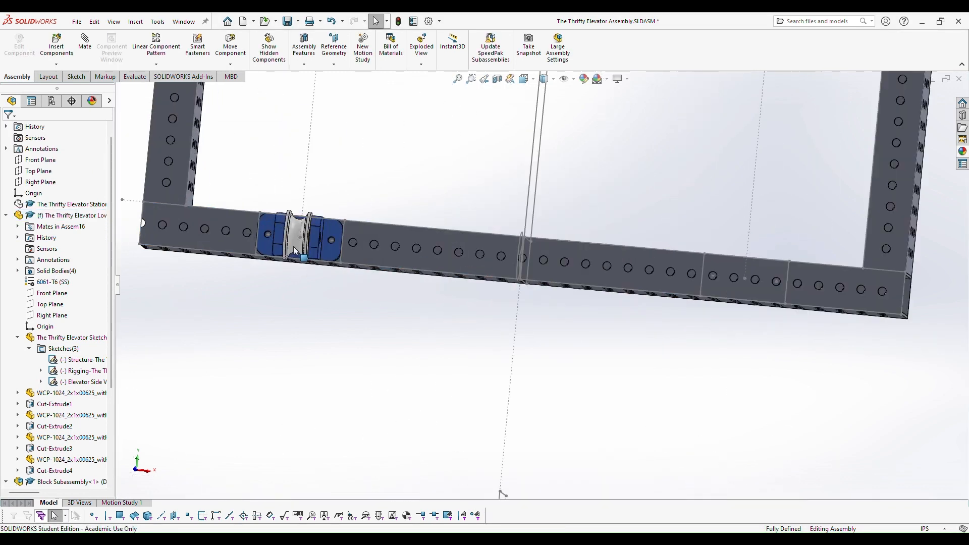
left_click_drag(283, 251, 281, 253)
scroll(333, 288, "up", 3)
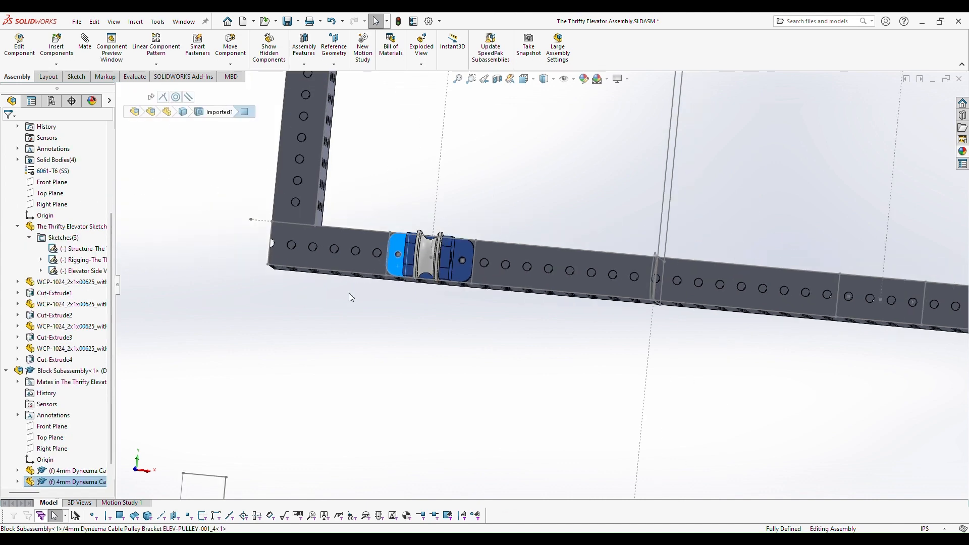
left_click(275, 383)
Step: Copy the pulley block with mates to the opposite Rigging sketch hole point on the bottom crossbar, repeating the coincident and parallel references
scroll(60, 450, "down", 4)
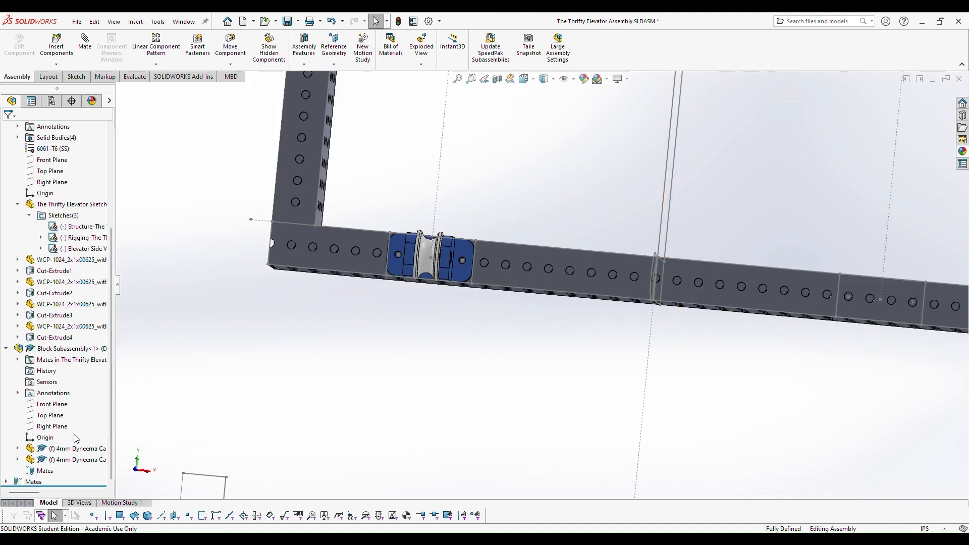
left_click(62, 352)
right_click(62, 351)
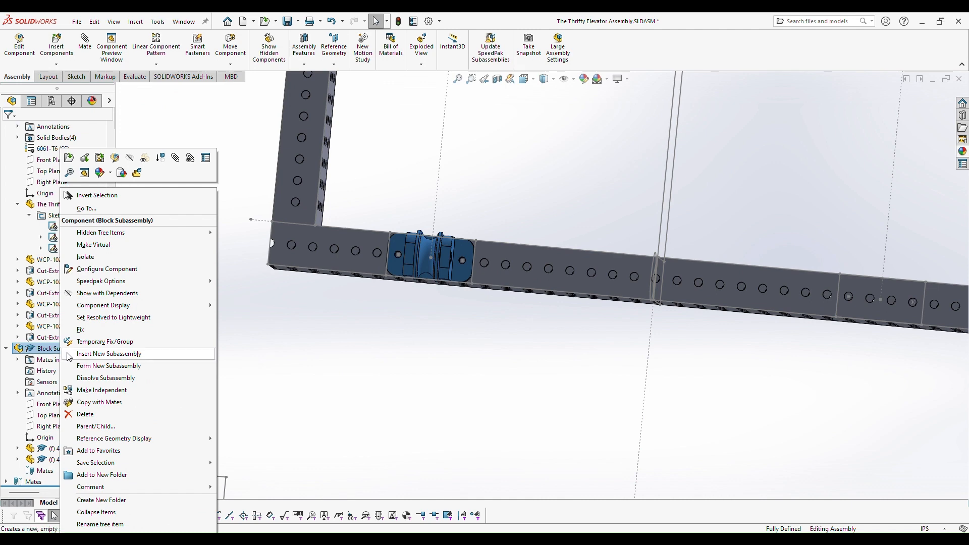
left_click(99, 402)
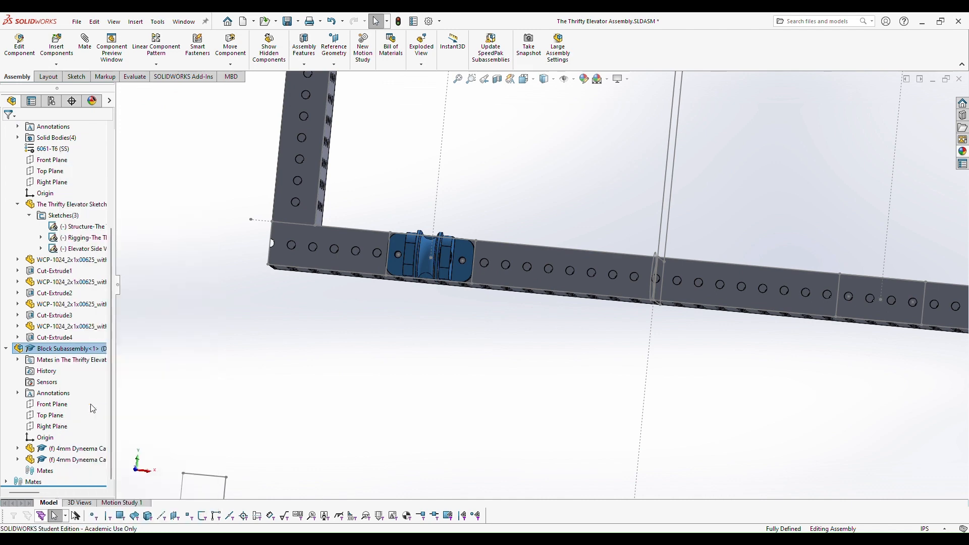
scroll(377, 353, "up", 5)
scroll(795, 317, "down", 5)
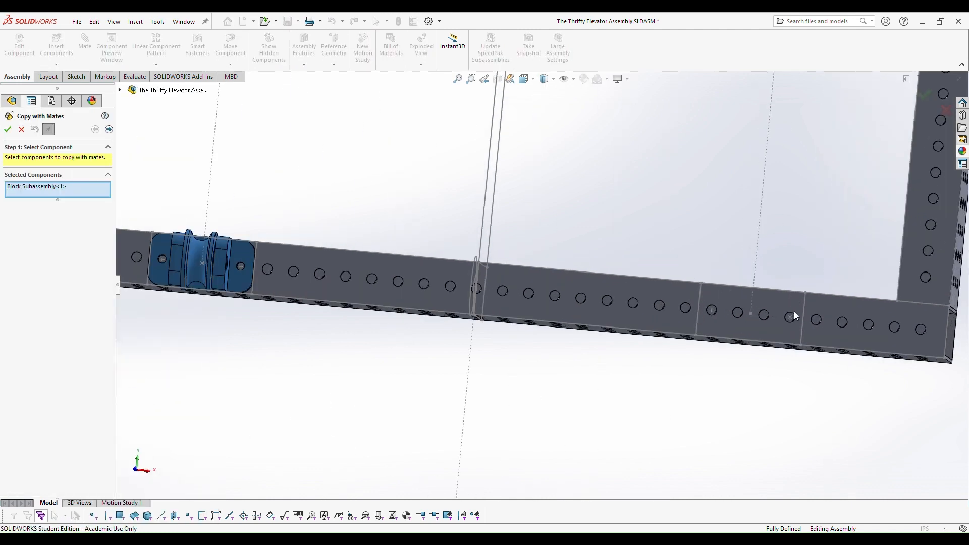
left_click(110, 129)
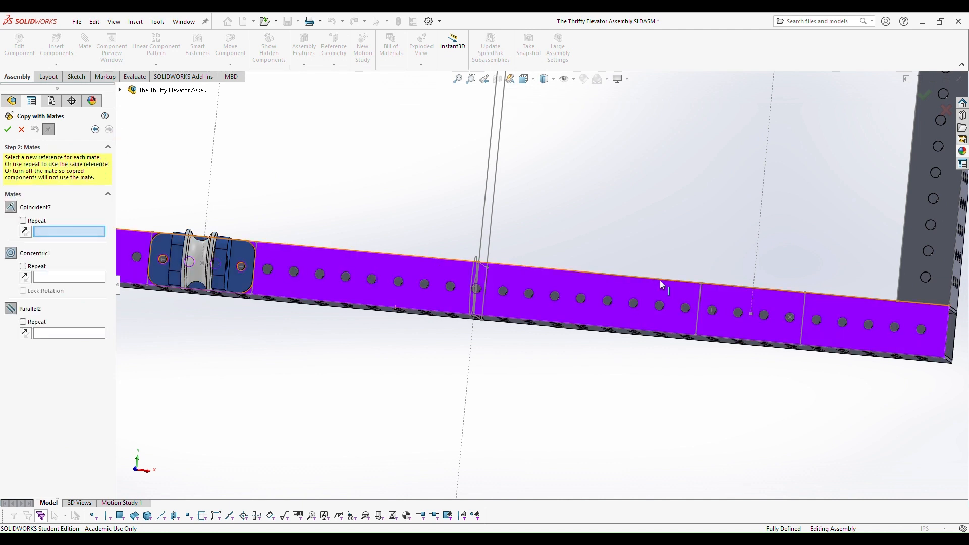
left_click(23, 220)
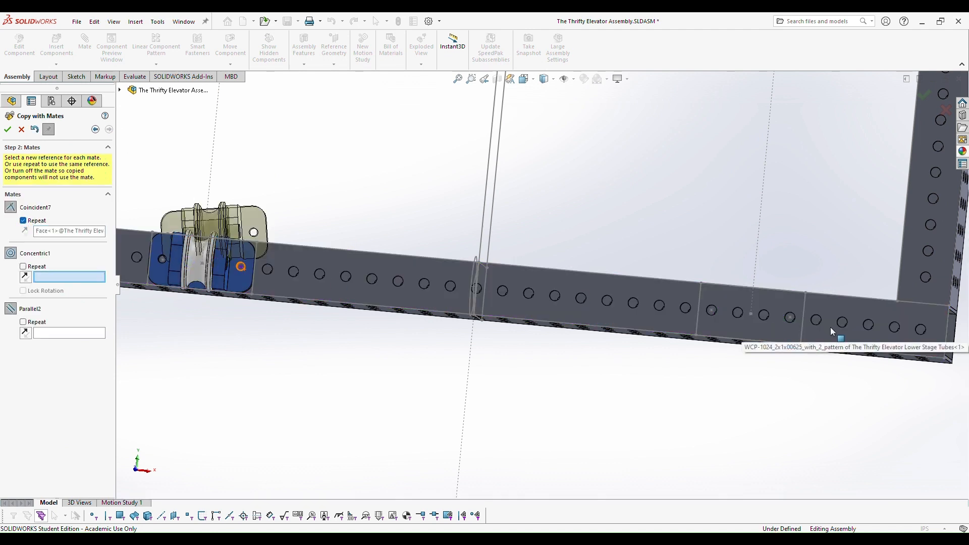
scroll(830, 327, "down", 2)
left_click(717, 299)
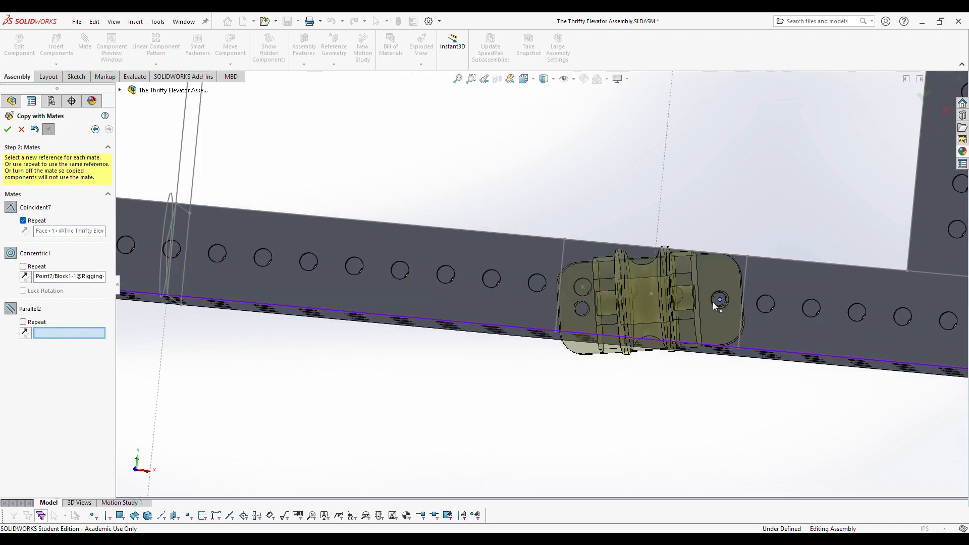
left_click(23, 322)
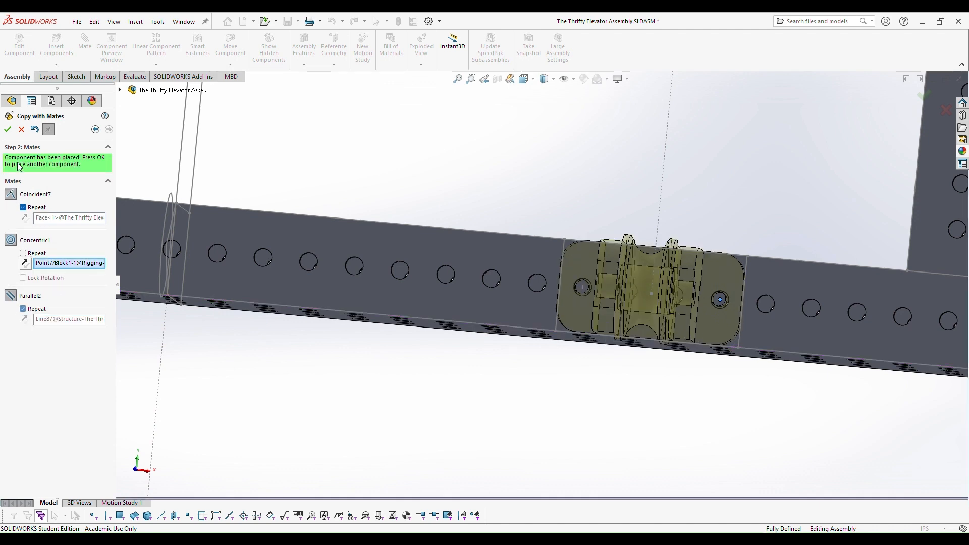
scroll(311, 269, "up", 3)
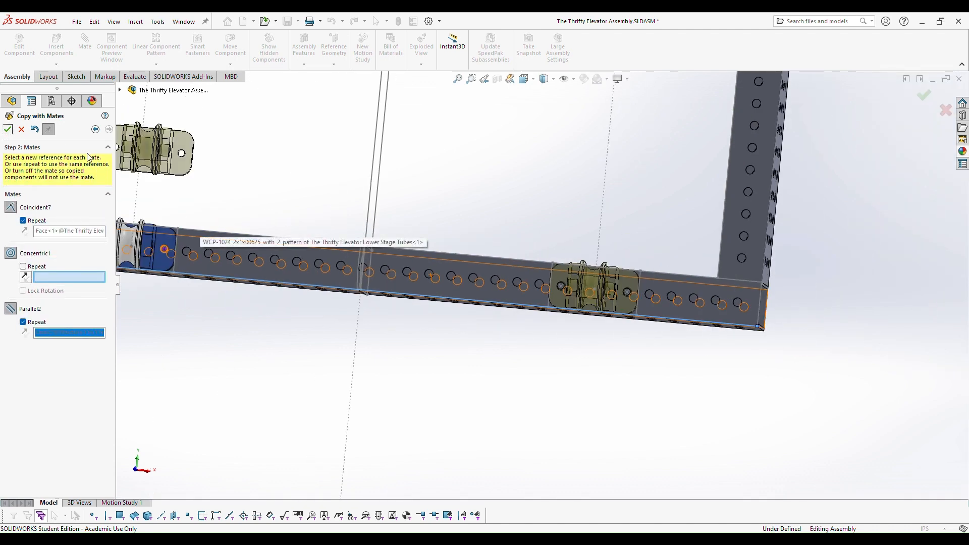
Step: For another copy, turn off the repeated coincident reference and use the rear face of the top crossbar instead
scroll(449, 264, "up", 8)
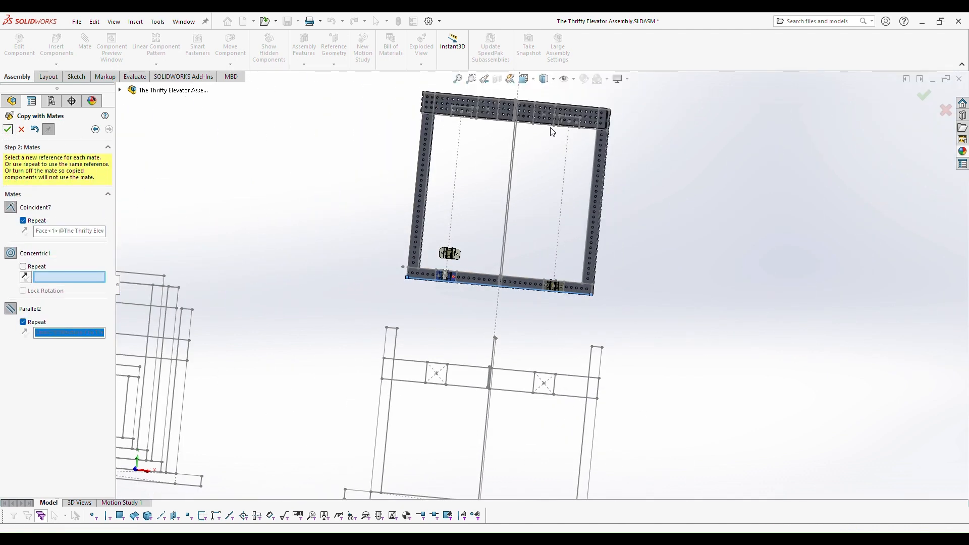
middle_click_drag(551, 130, 671, 147)
scroll(596, 138, "down", 8)
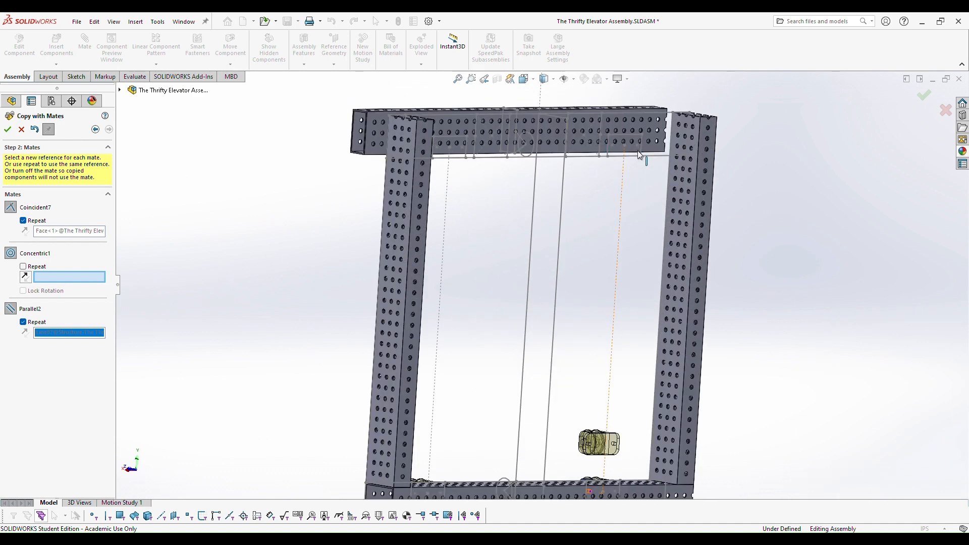
scroll(611, 159, "down", 3)
middle_click_drag(615, 159, 508, 252)
scroll(506, 251, "up", 5)
left_click(23, 221)
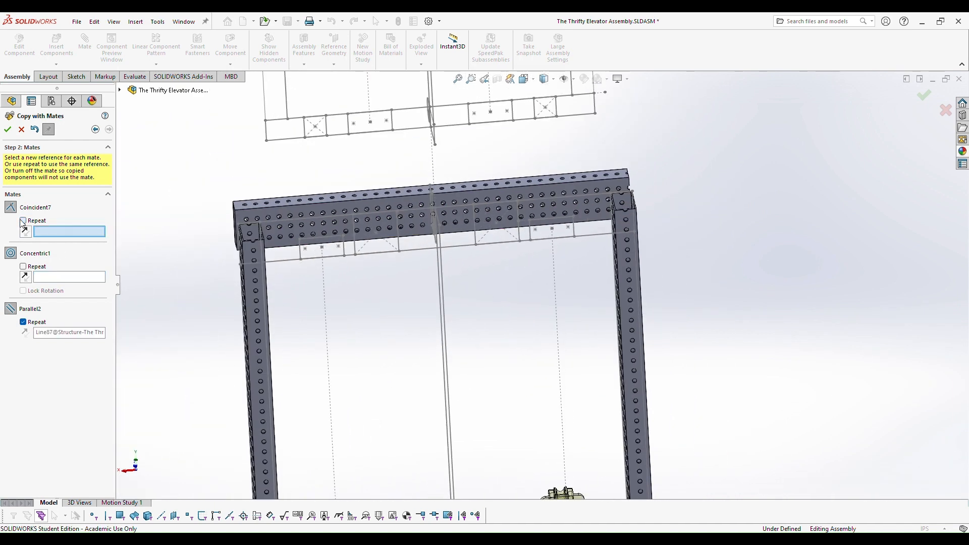
left_click(580, 218)
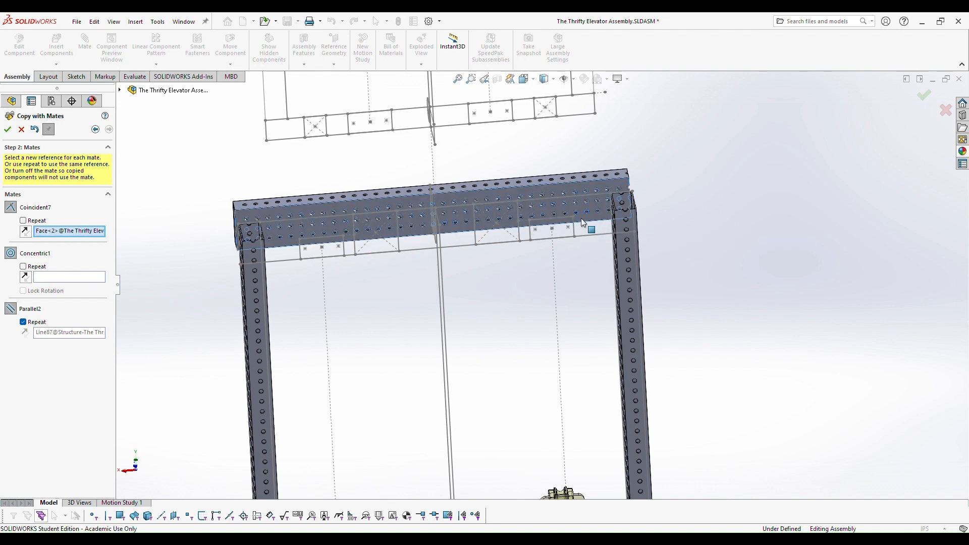
Step: Set the copy's concentric reference to the outer Rigging sketch hole point at the end of the top crossbar
scroll(589, 266, "up", 4)
middle_click_drag(580, 312, 555, 381)
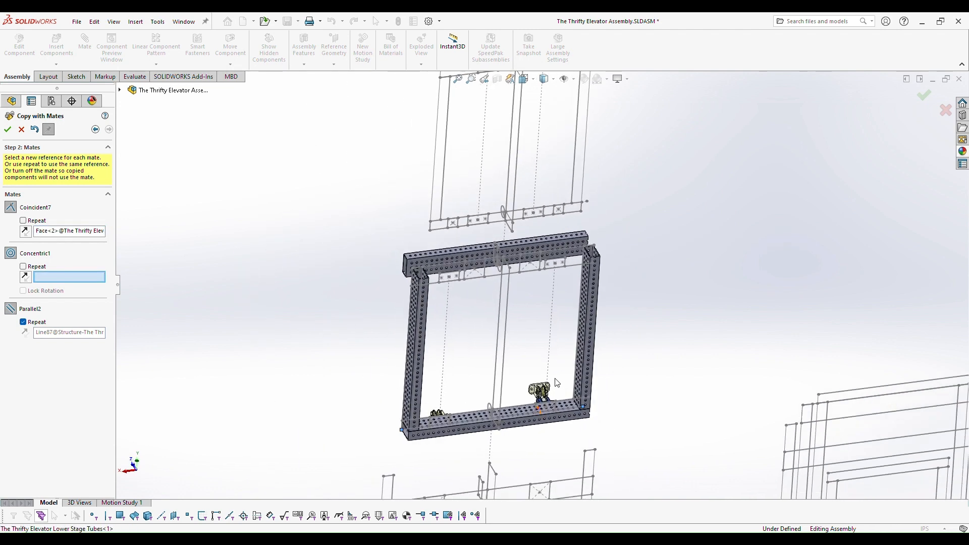
scroll(555, 380, "down", 4)
scroll(547, 204, "up", 2)
scroll(555, 188, "down", 6)
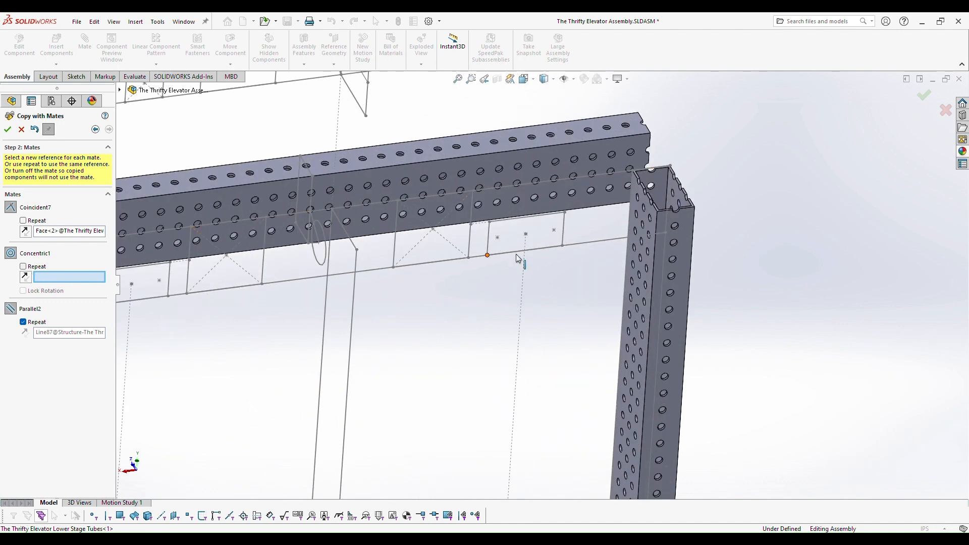
left_click(554, 230)
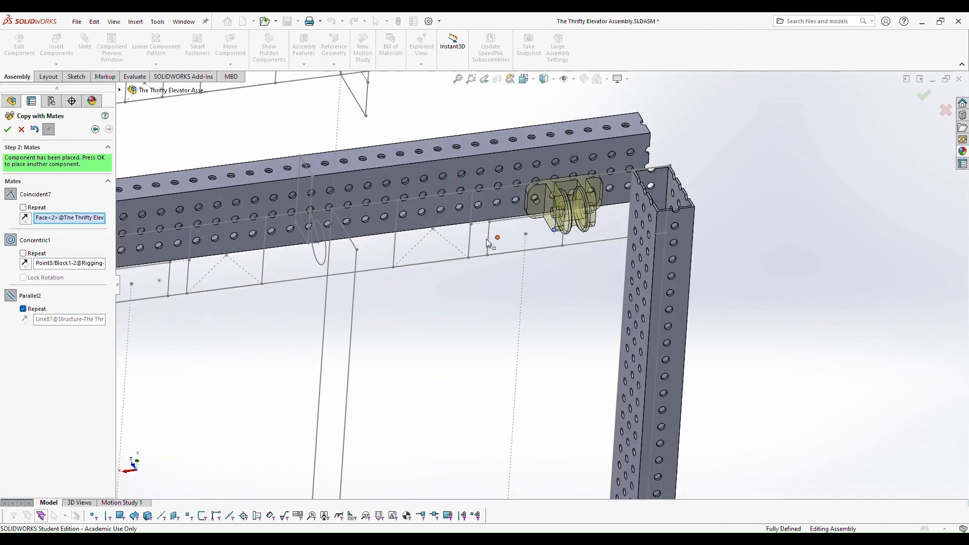
Step: Replace the copy's repeated parallel reference with the Structure sketch line running along the top crossbar
middle_click_drag(489, 283, 484, 219)
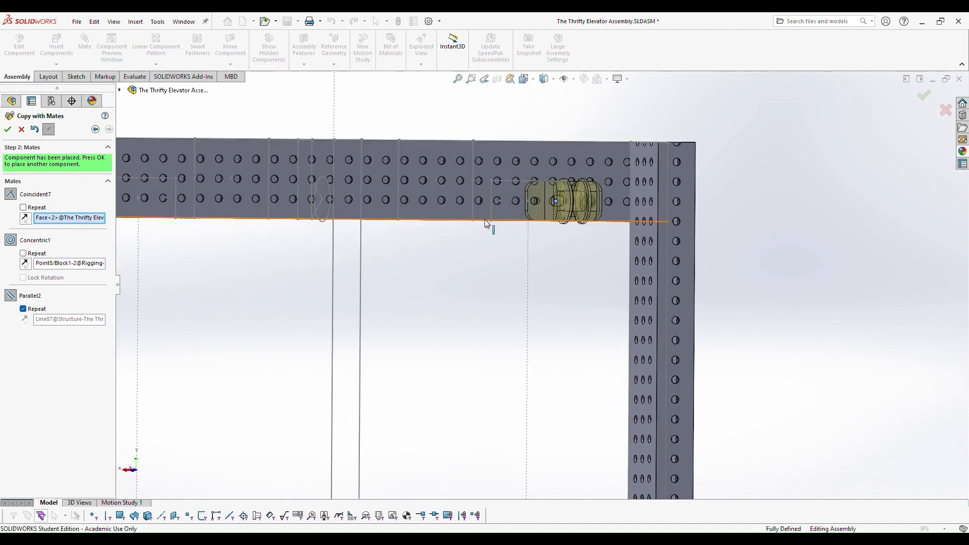
left_click(31, 310)
middle_click_drag(507, 263, 528, 249)
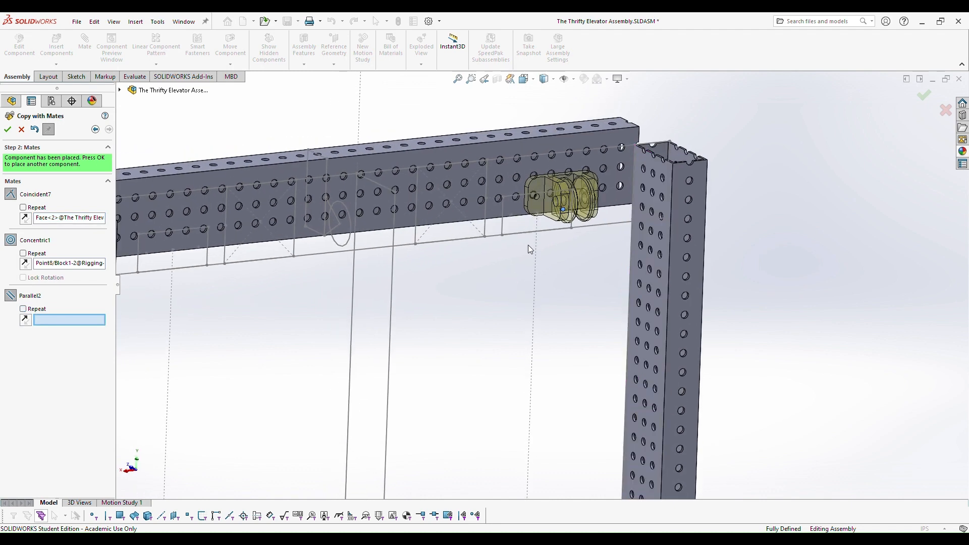
left_click(524, 235)
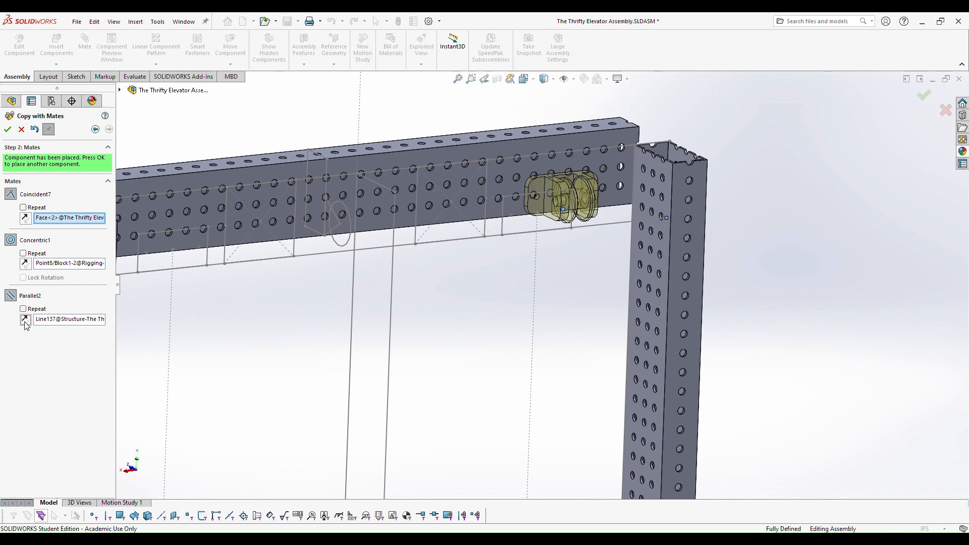
Step: Flip the alignment of the copy's parallel mate, place the block on the top crossbar and close Copy with Mates
middle_click_drag(580, 228, 548, 272)
scroll(604, 196, "down", 3)
middle_click_drag(589, 317, 587, 315)
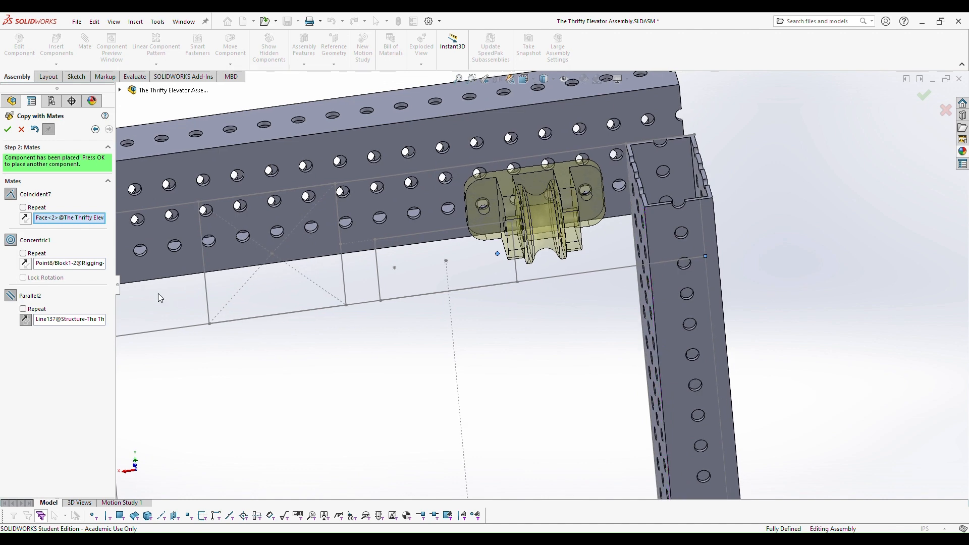
mouse_move(494, 249)
middle_mouse_down()
mouse_move(441, 318)
mouse_move(481, 236)
middle_mouse_up()
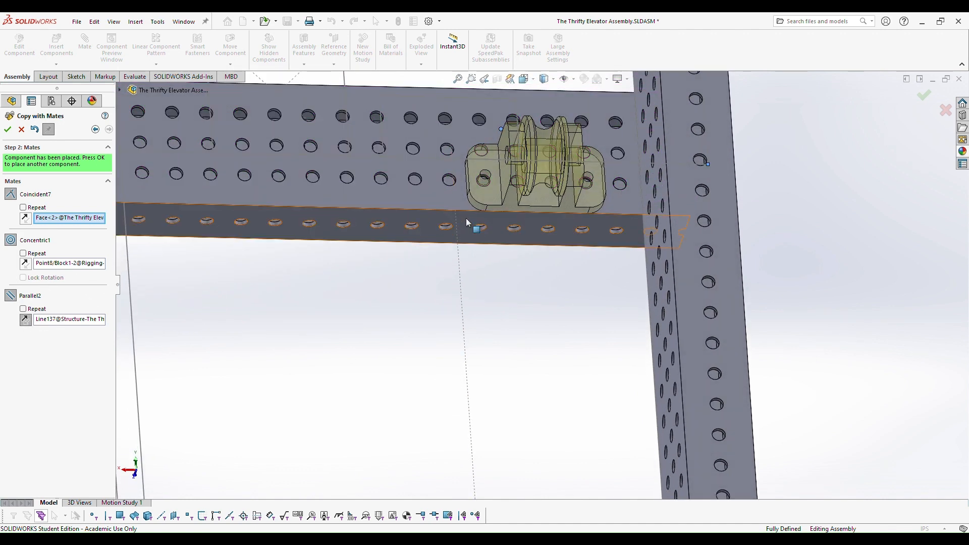
left_click(69, 319)
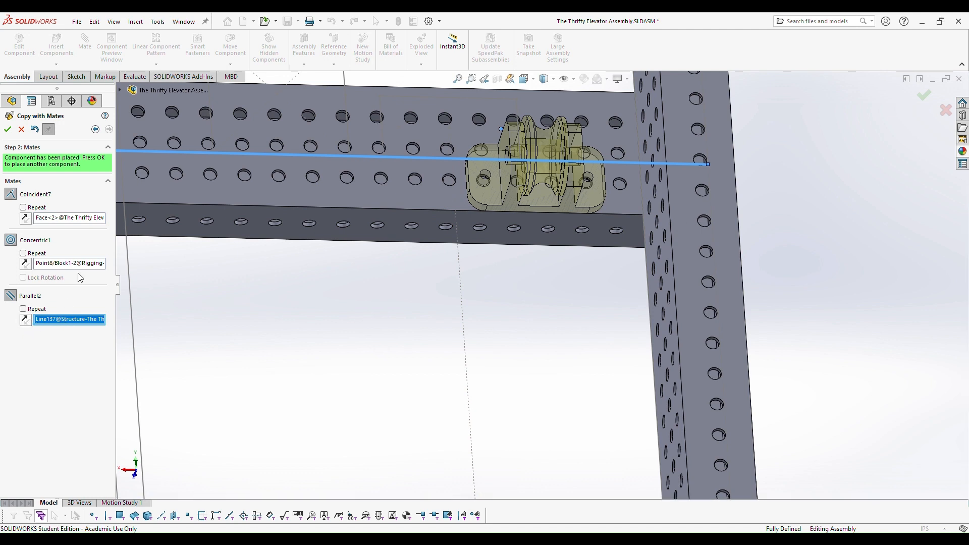
left_click(10, 133)
left_click(21, 130)
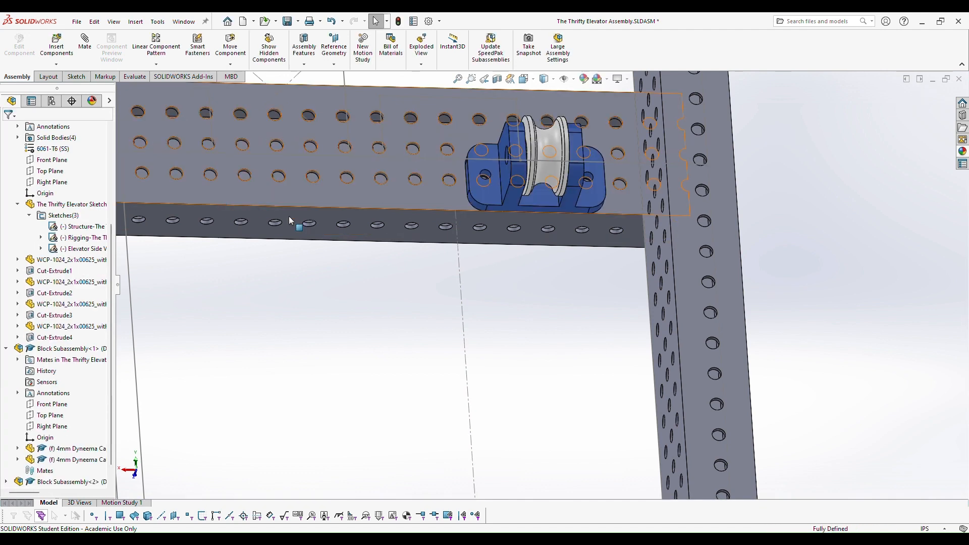
Step: Edit the parallel mate of the block on the top crossbar, replacing its Structure sketch line reference with the crossbar's underside face
left_click(550, 199)
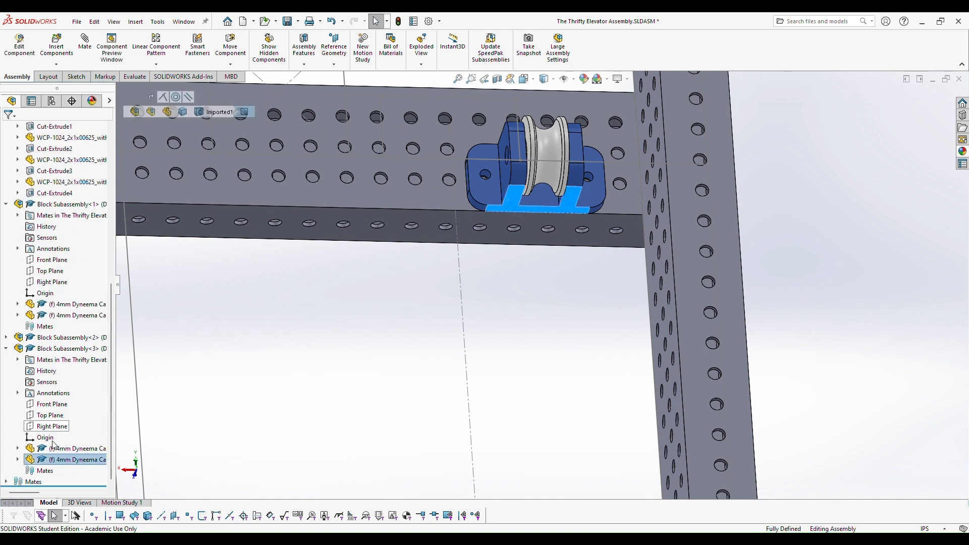
key("Escape")
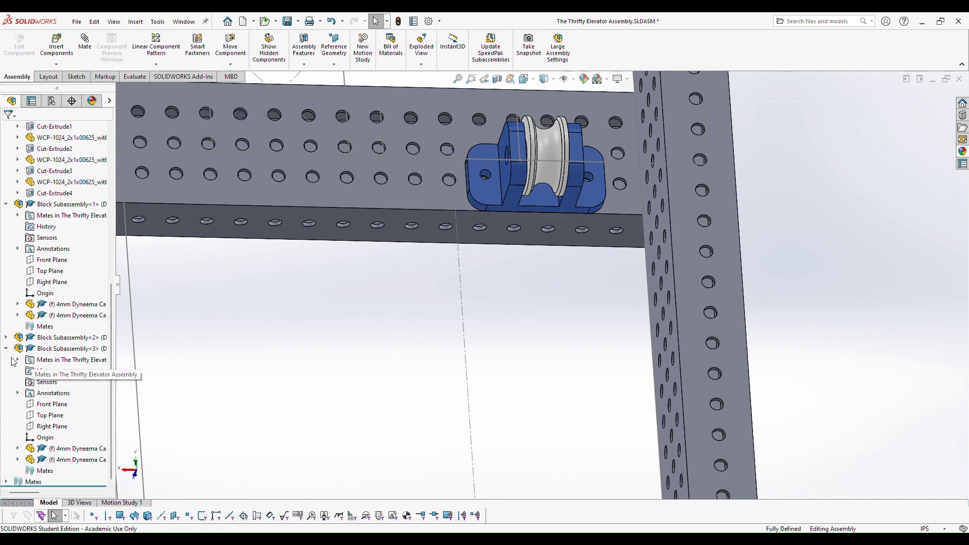
left_click(32, 348)
key("Escape")
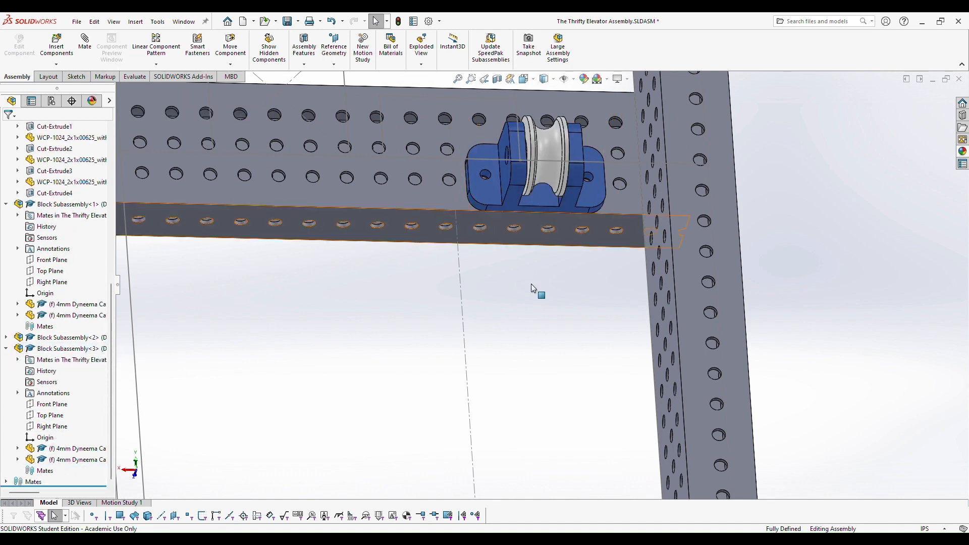
left_click(493, 193)
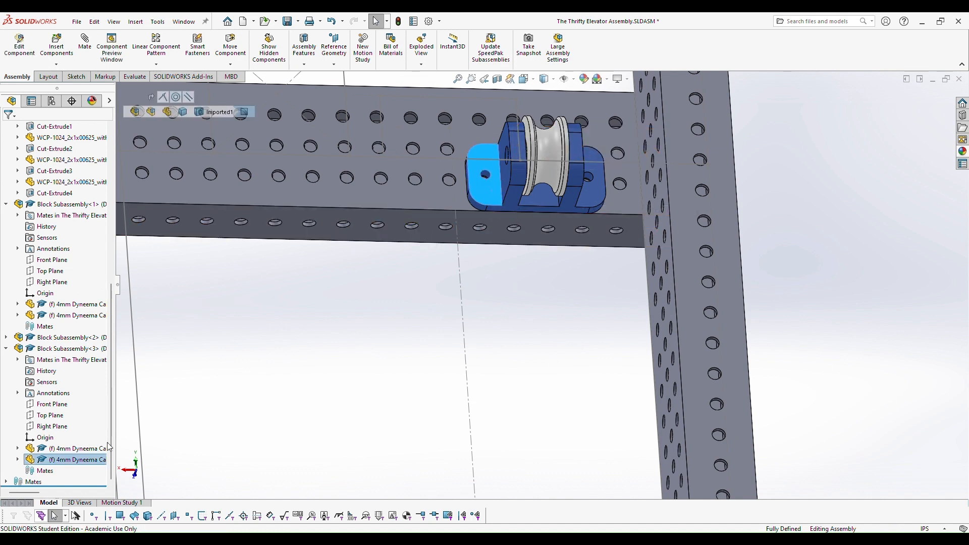
left_click(42, 351)
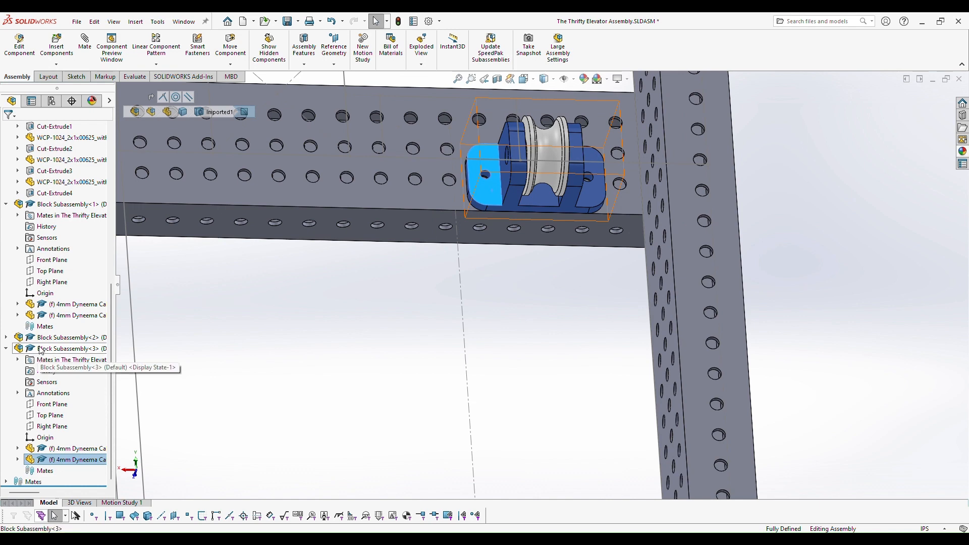
left_click(18, 359)
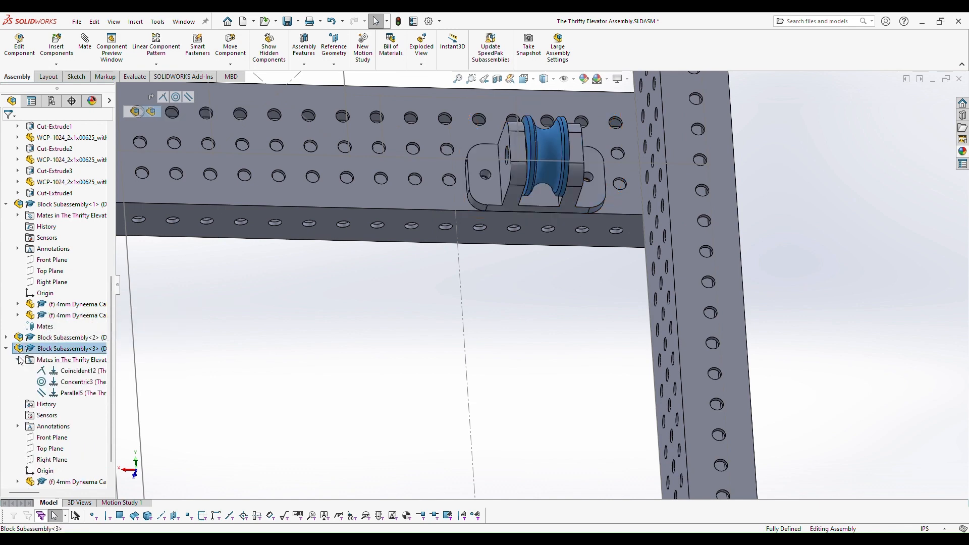
left_click(64, 393)
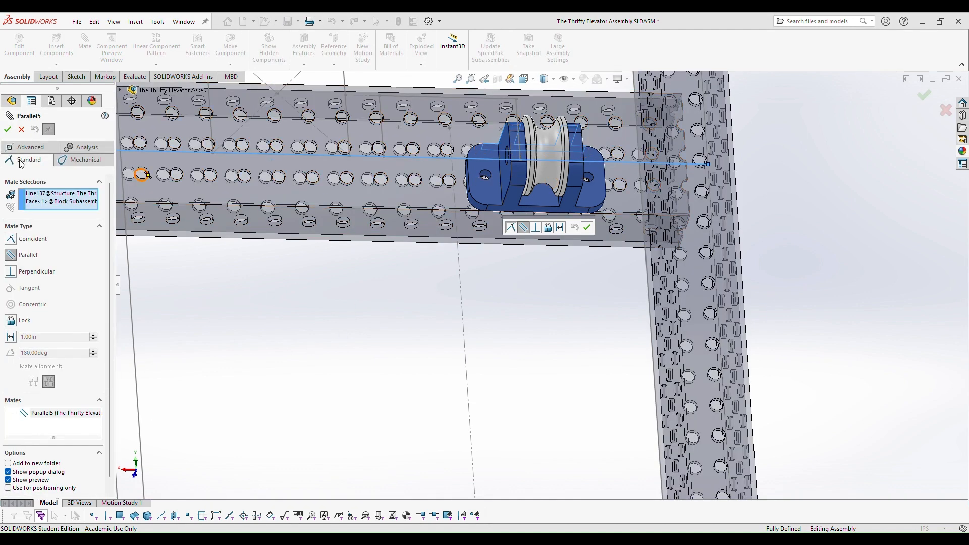
right_click(52, 194)
left_click(71, 206)
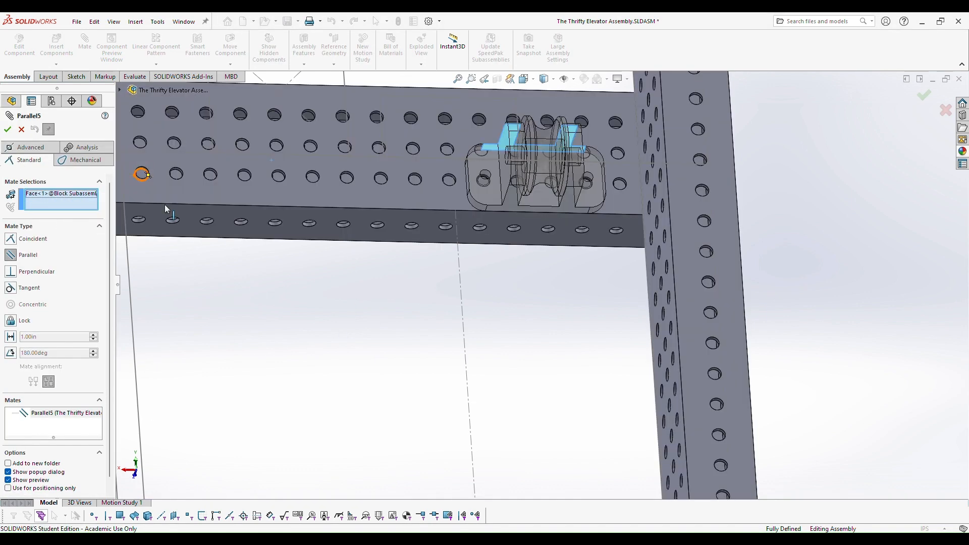
left_click(492, 219)
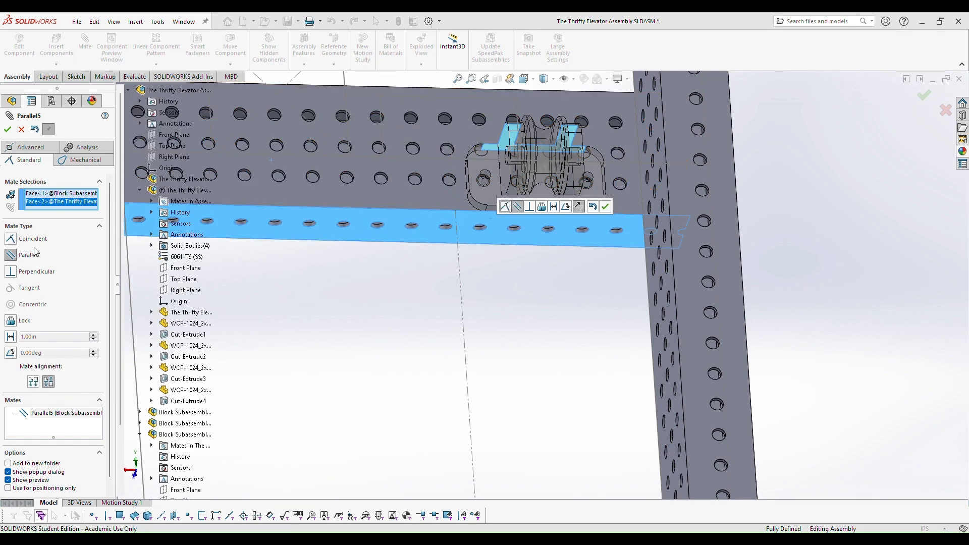
Step: Flip the alignment of the edited parallel mate and accept the change
left_click(33, 381)
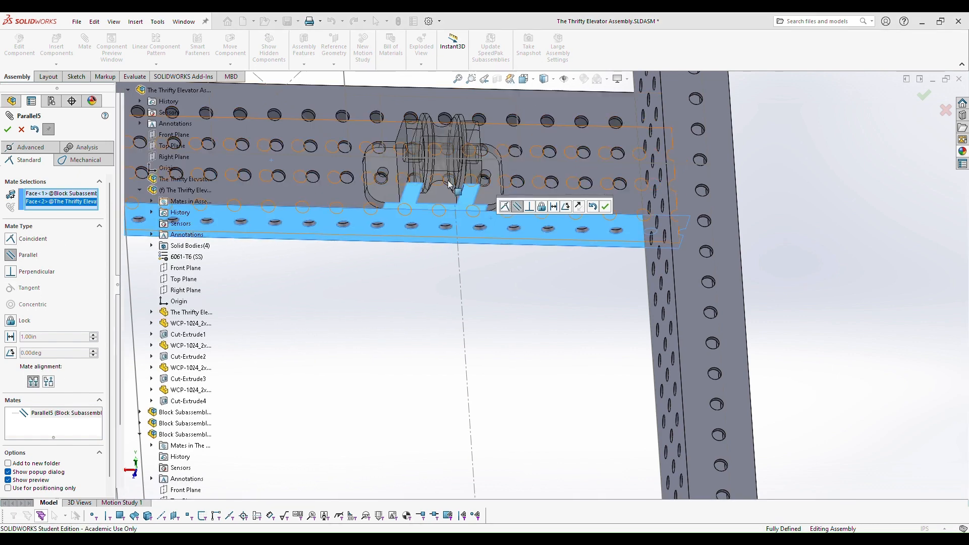
middle_click_drag(620, 200, 555, 266)
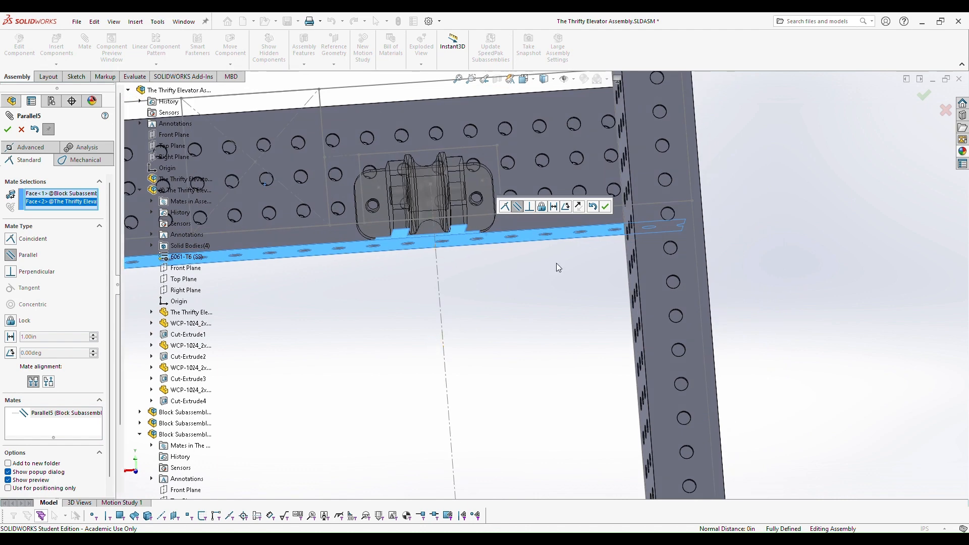
left_click(605, 206)
scroll(471, 295, "down", 3)
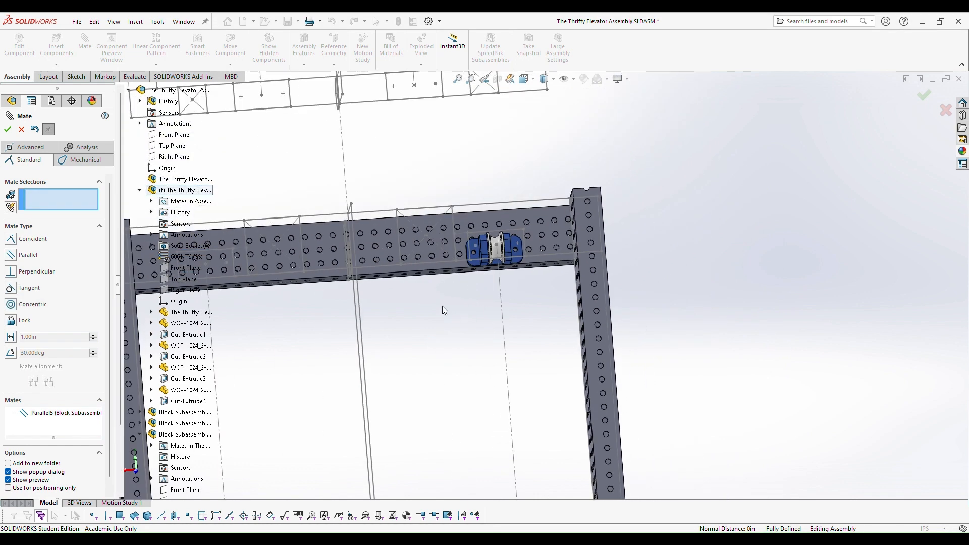
middle_click_drag(442, 306, 334, 283)
scroll(310, 277, "up", 2)
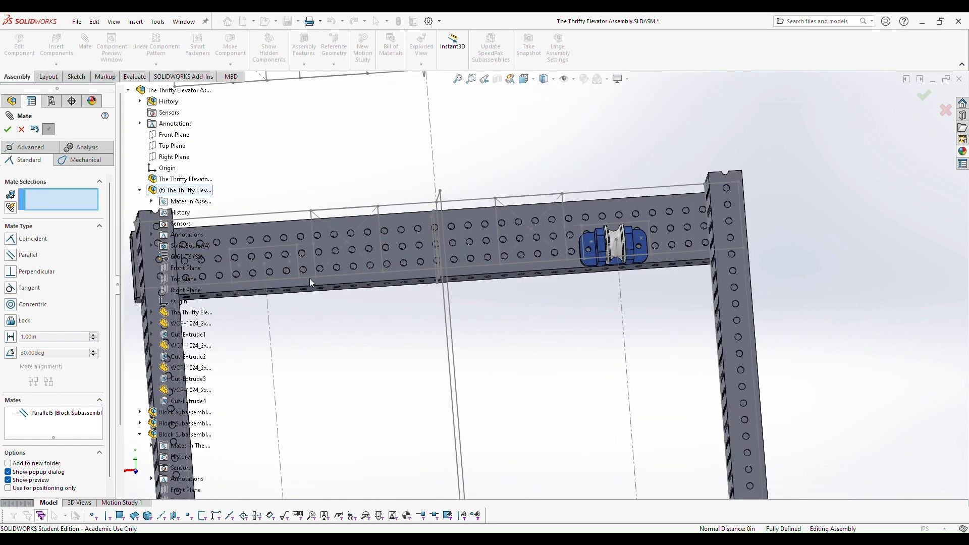
left_click(7, 130)
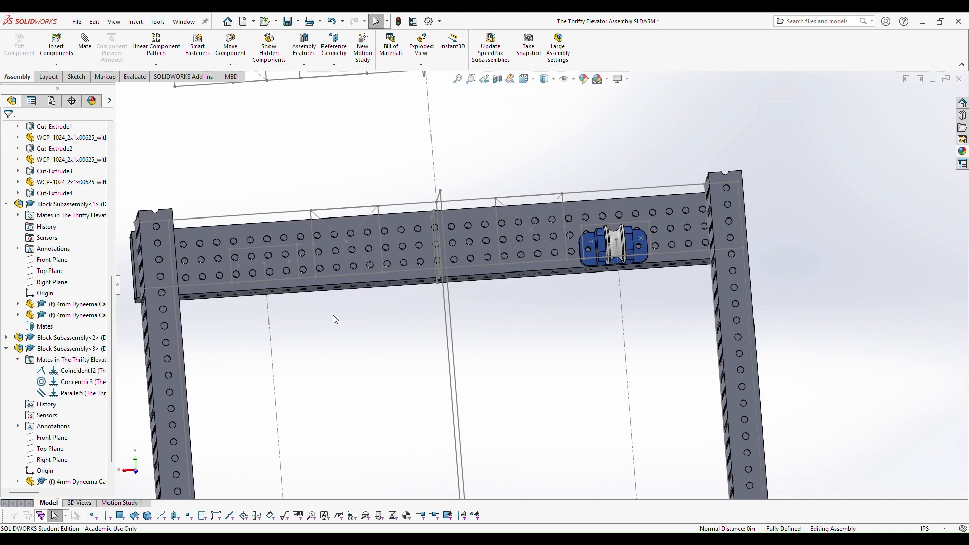
Step: Start Copy with Mates for the pulley block on the top crossbar and proceed to its mate references
middle_click_drag(545, 289, 584, 370)
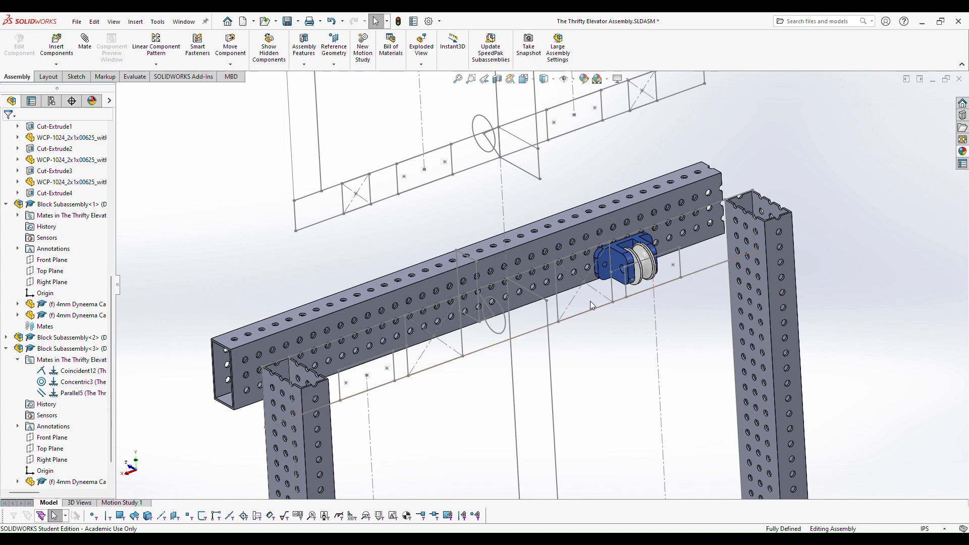
left_click(662, 207)
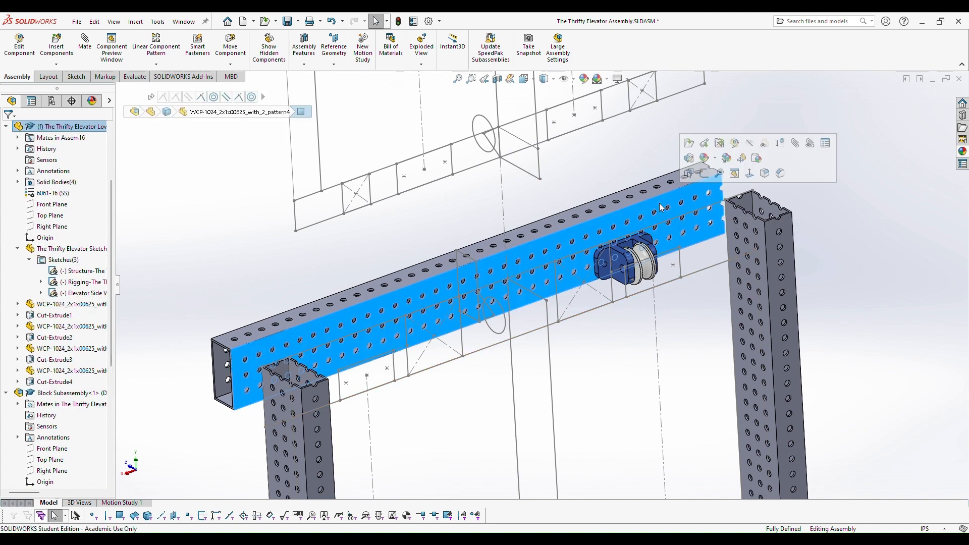
right_click(662, 207)
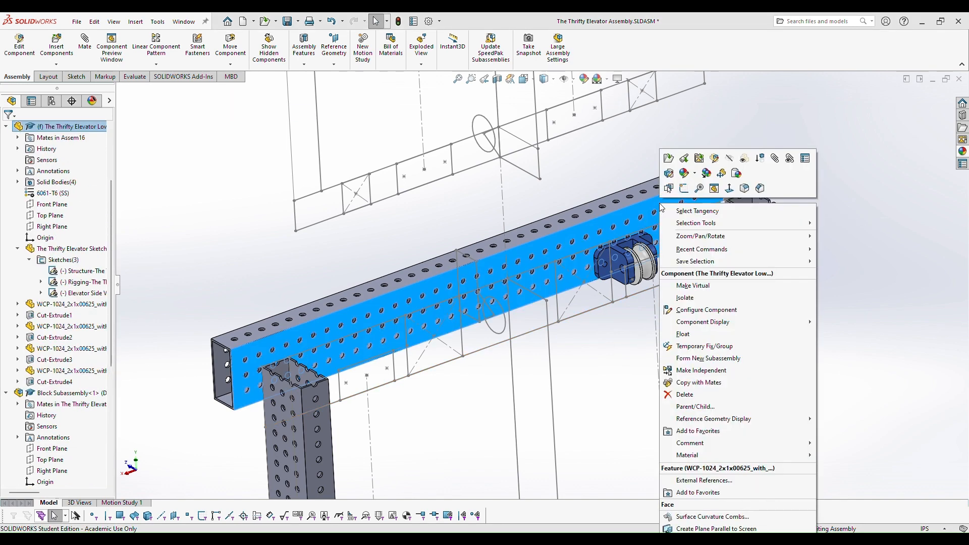
left_click(730, 190)
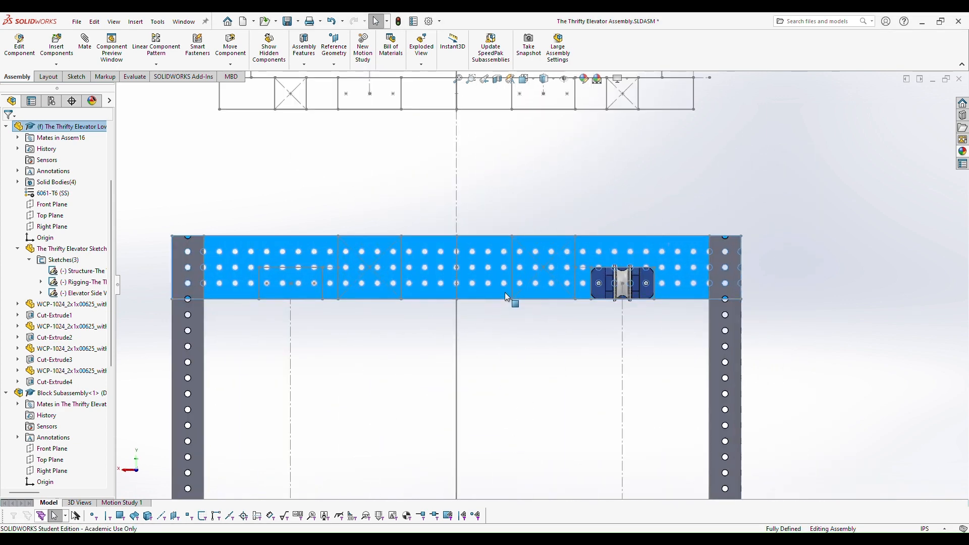
middle_click_drag(505, 295, 408, 328)
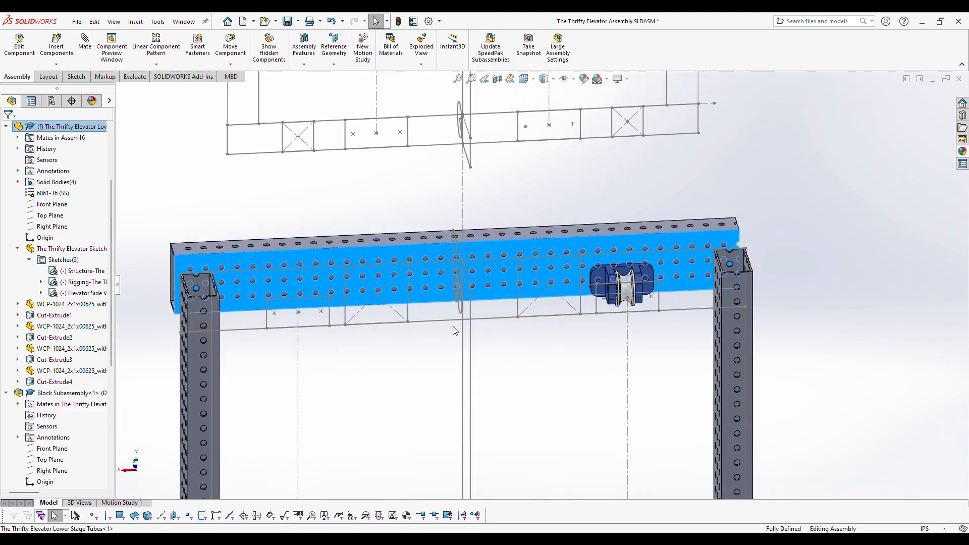
scroll(605, 336, "down", 5)
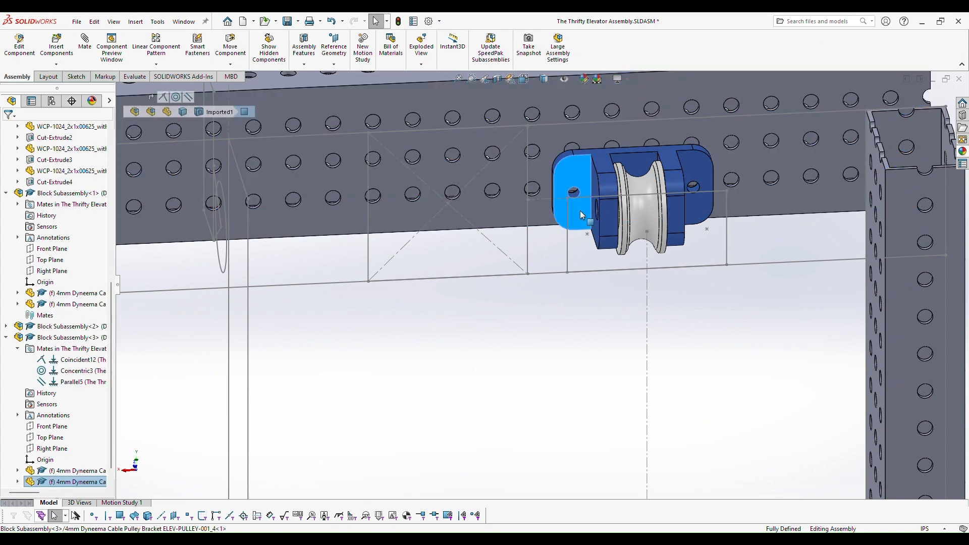
left_click(580, 212)
left_click(61, 337)
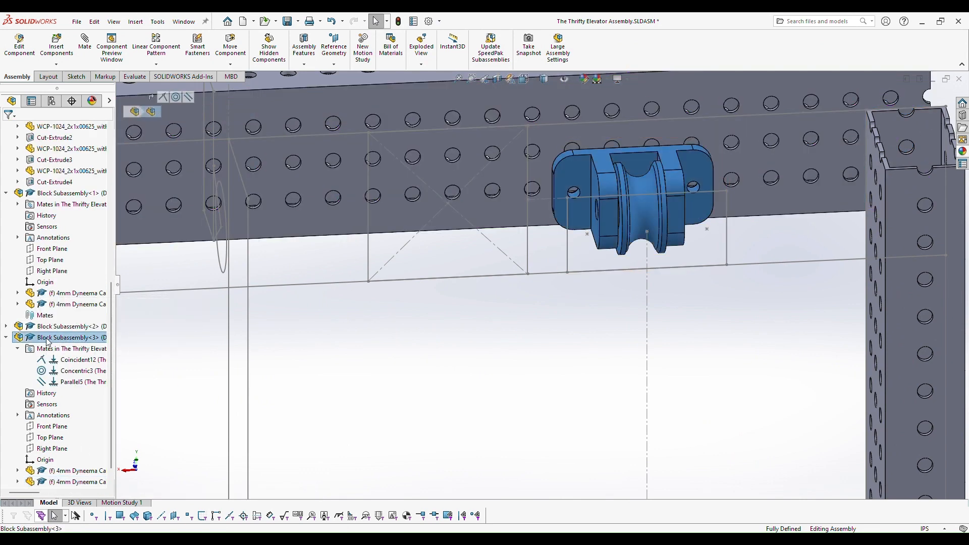
right_click(43, 339)
left_click(86, 406)
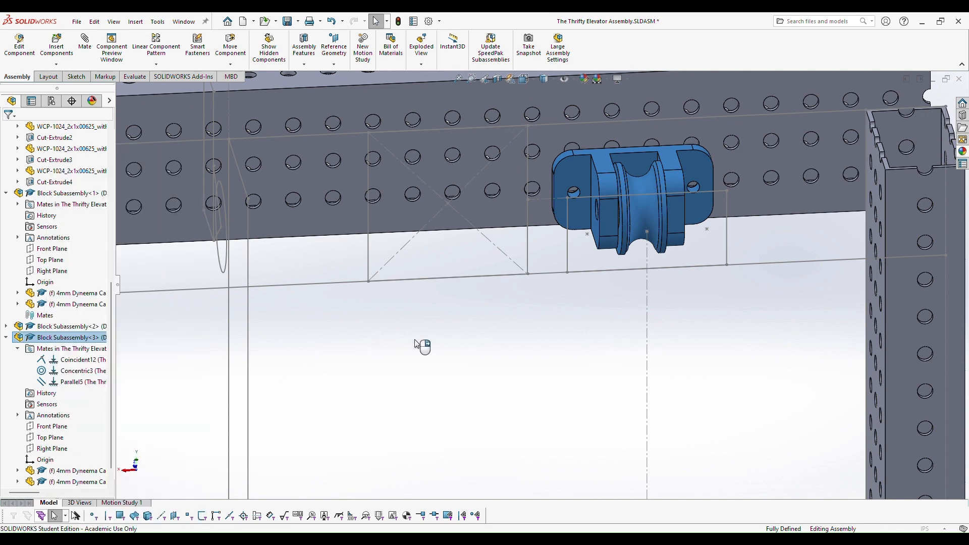
scroll(434, 353, "up", 5)
scroll(313, 256, "down", 2)
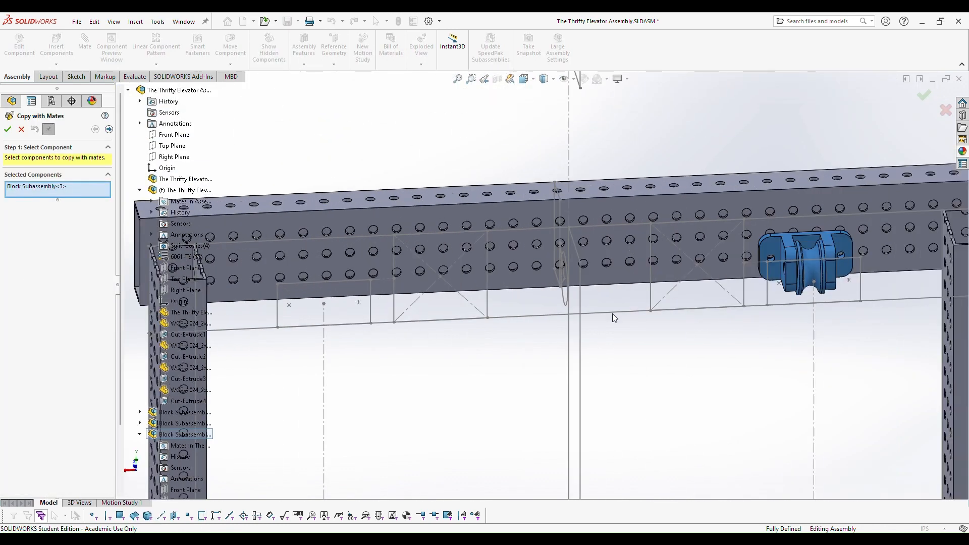
left_click(108, 130)
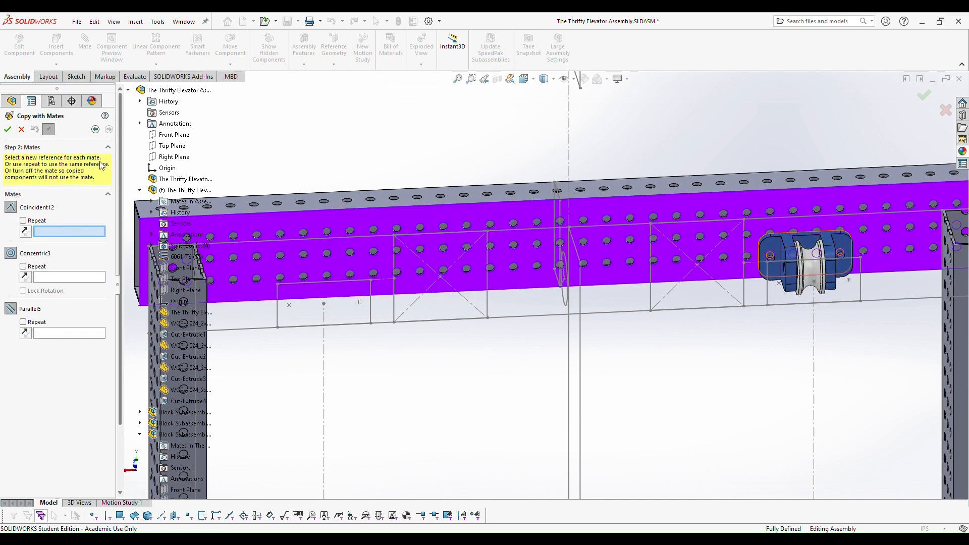
Step: Copy the block to the Rigging sketch hole point at the crossbar's opposite end, repeating the coincident and parallel references
left_click(31, 224)
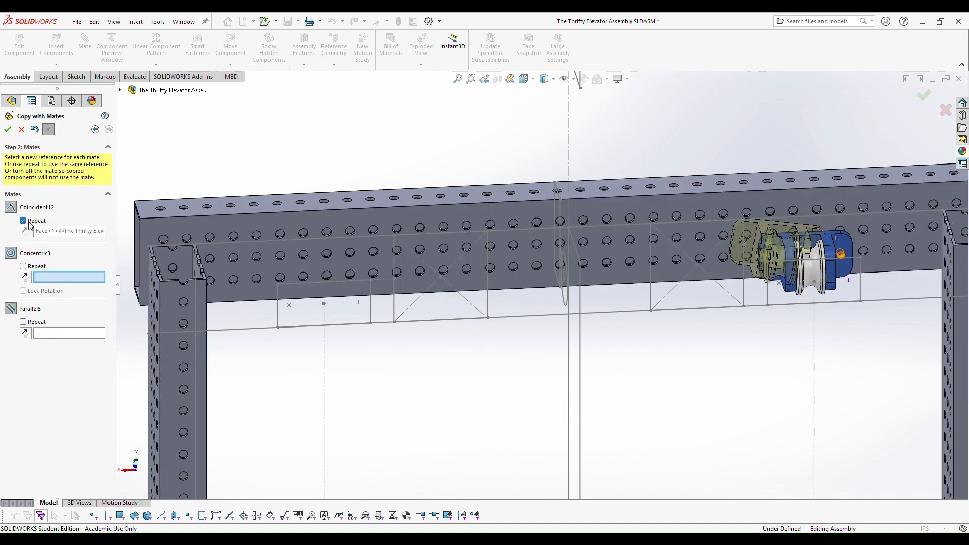
left_click(359, 303)
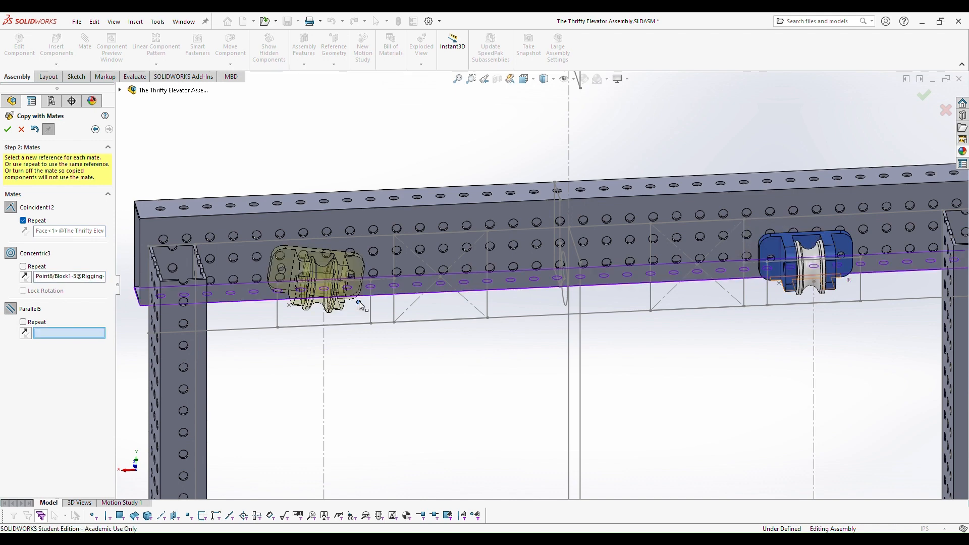
left_click(39, 323)
middle_click_drag(350, 385, 166, 248)
left_click(9, 130)
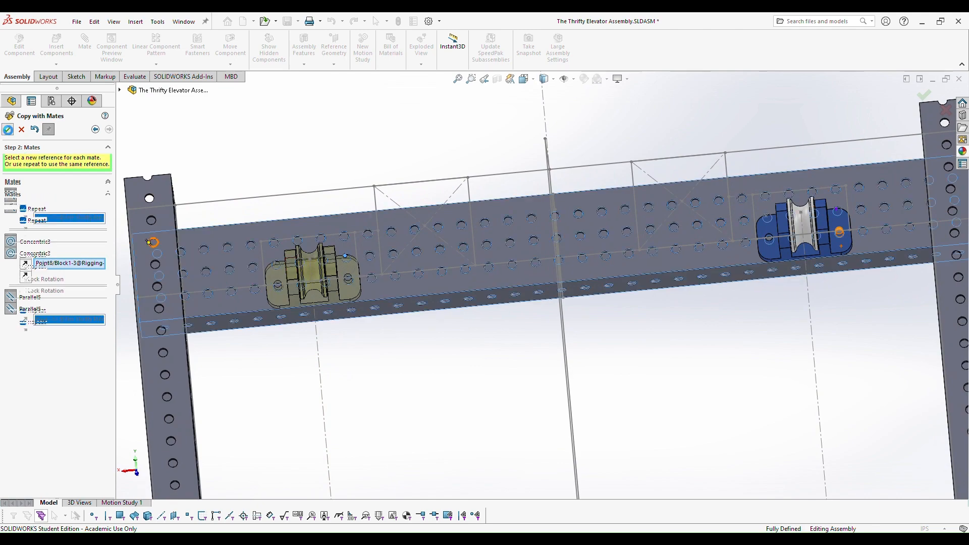
left_click(21, 130)
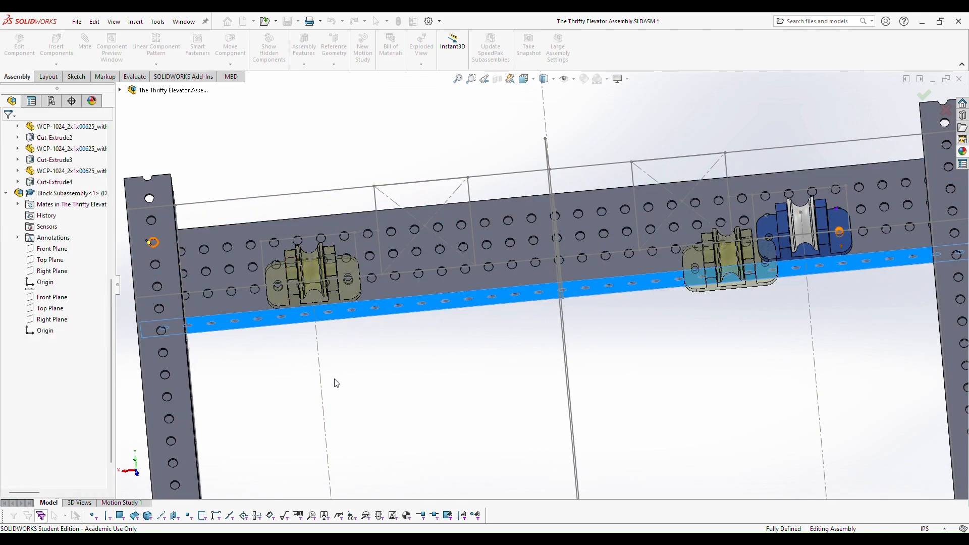
Step: Examine from the Right view how the pulley blocks sit against the top and bottom crossbars and the sketch circles
scroll(342, 378, "up", 4)
middle_click_drag(385, 372, 464, 400)
key("space")
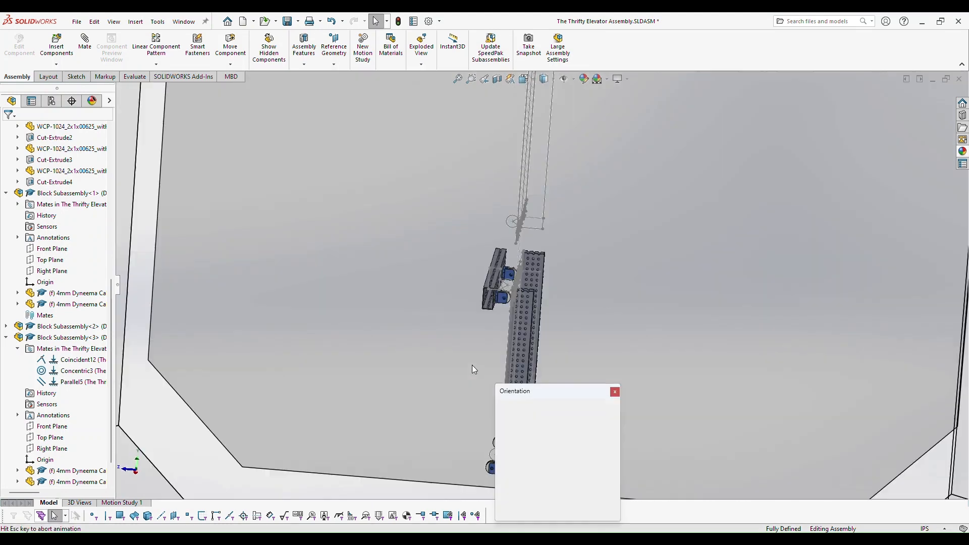
left_click(431, 341)
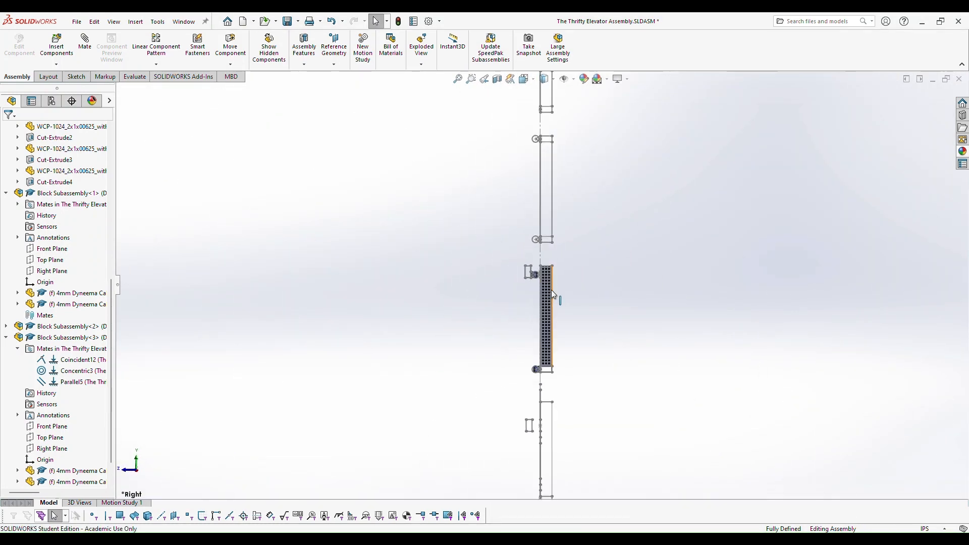
scroll(556, 297, "down", 10)
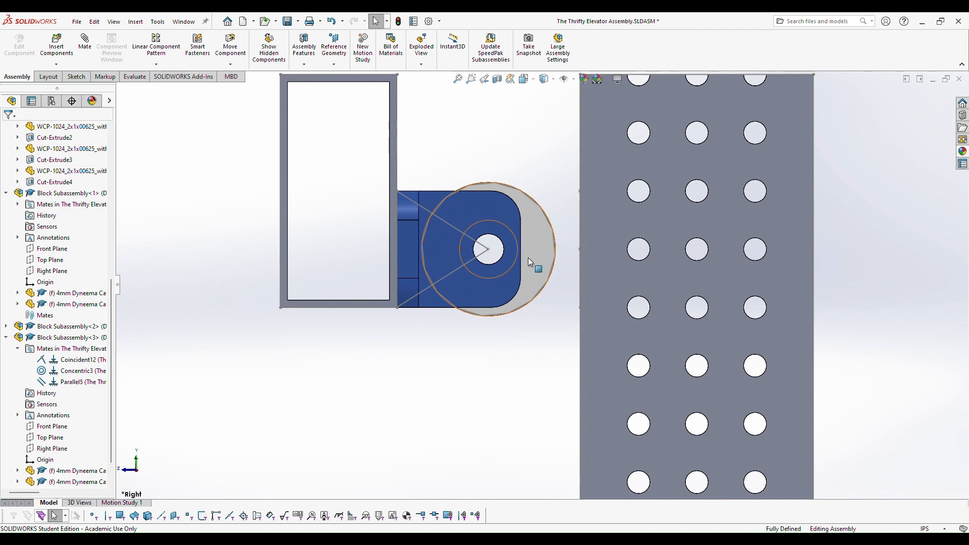
scroll(497, 259, "up", 14)
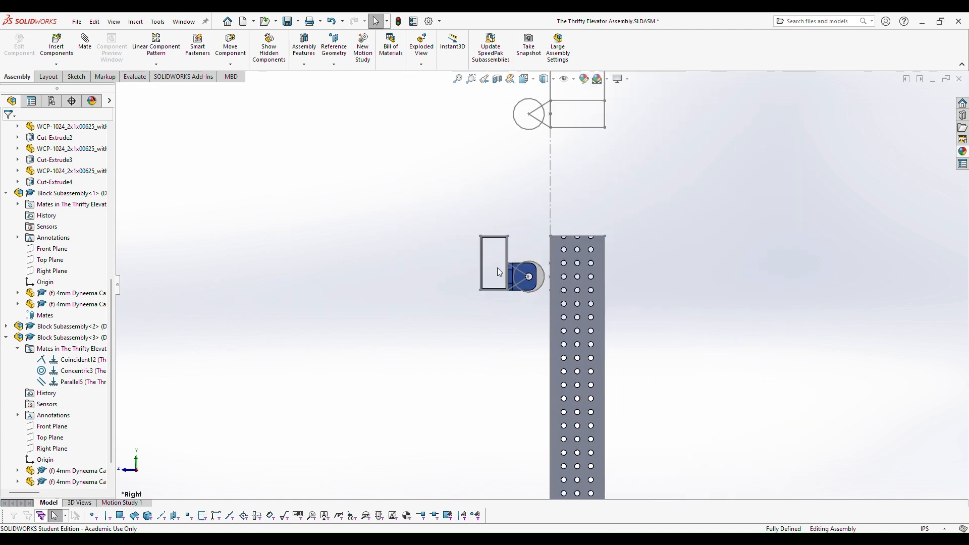
scroll(537, 398, "down", 9)
scroll(560, 333, "down", 2)
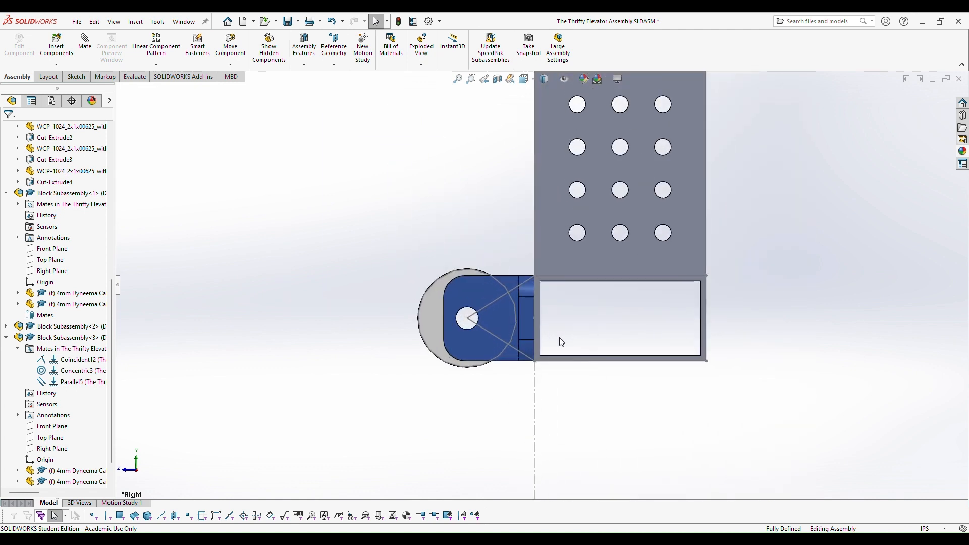
scroll(507, 339, "up", 3)
scroll(507, 338, "up", 4)
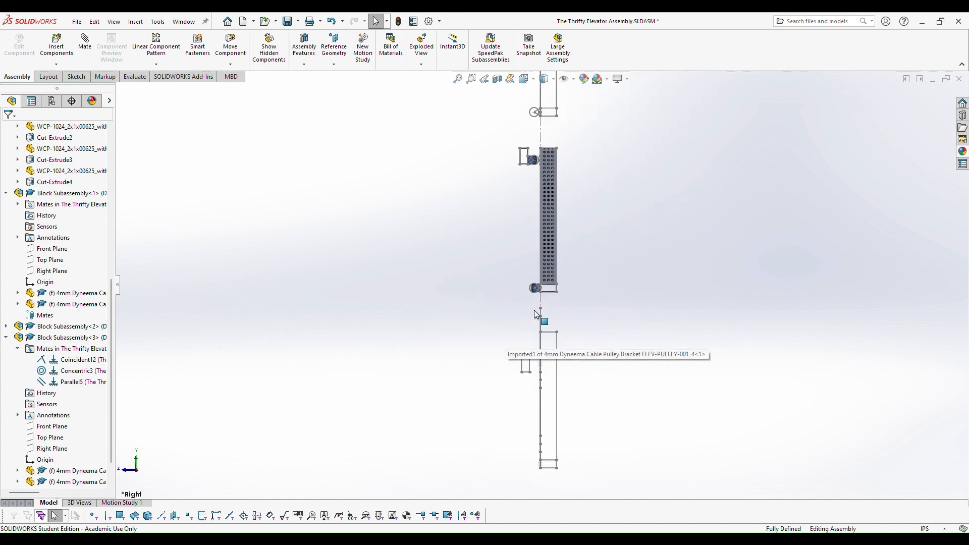
scroll(536, 203, "down", 5)
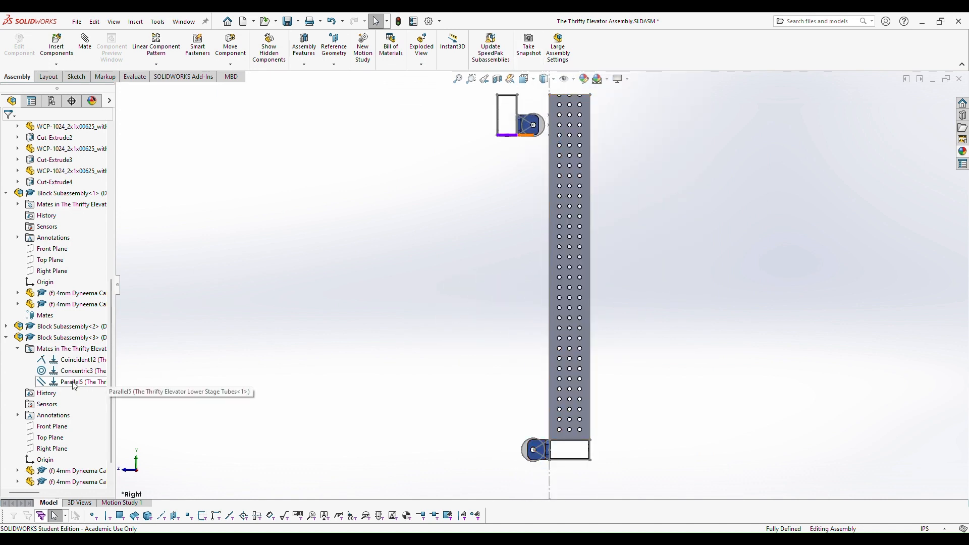
Step: Examine the pulley blocks on the lower stage tubes from several angles against the surrounding Rigging sketch
scroll(83, 385, "up", 3)
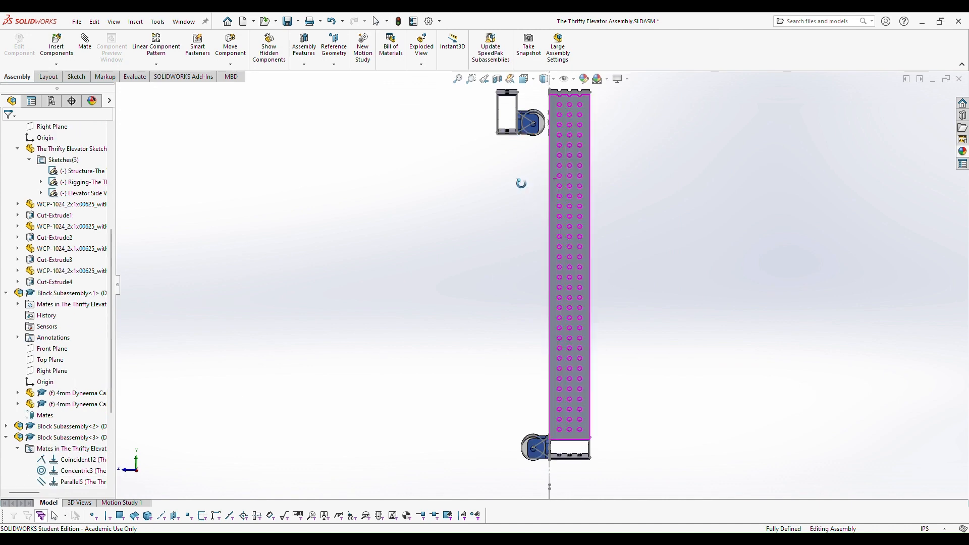
mouse_move(519, 182)
middle_mouse_down()
mouse_move(514, 195)
mouse_move(536, 207)
mouse_move(534, 180)
mouse_move(433, 197)
mouse_move(465, 273)
middle_mouse_up()
scroll(503, 185, "down", 3)
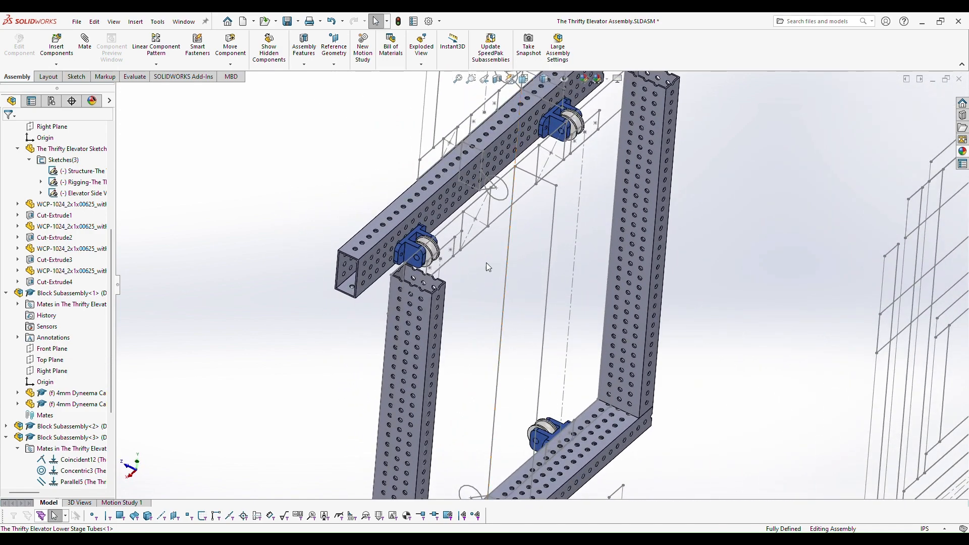
scroll(490, 243, "up", 4)
middle_click_drag(491, 244, 525, 234)
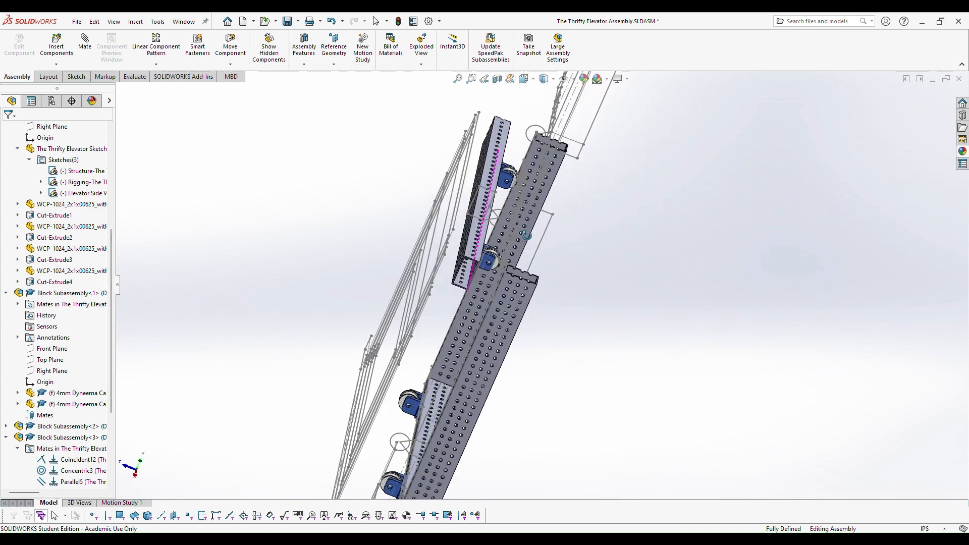
scroll(504, 257, "up", 5)
scroll(523, 343, "up", 3)
middle_click_drag(523, 343, 481, 299)
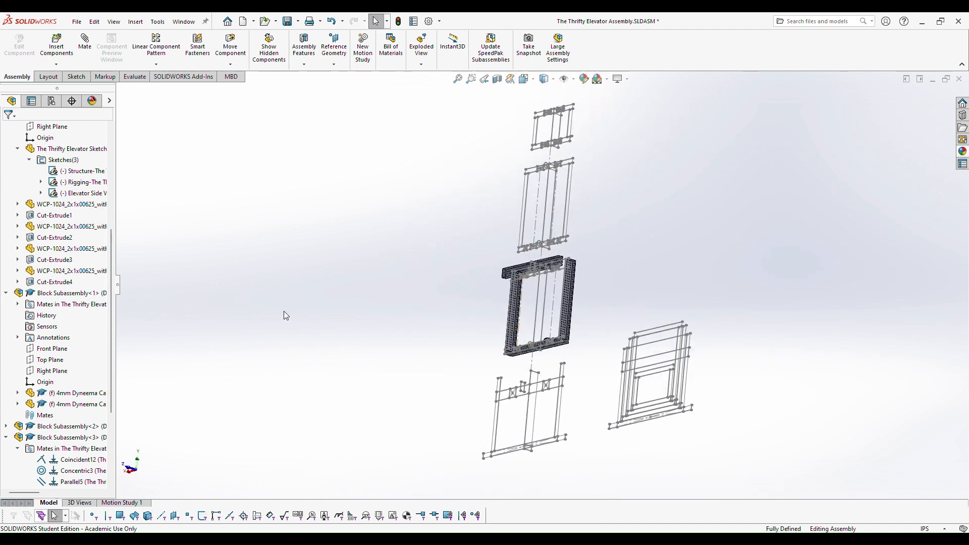
Step: Show the hidden Thrifty Elevator Stationary stage tubes component in the assembly
scroll(94, 315, "up", 6)
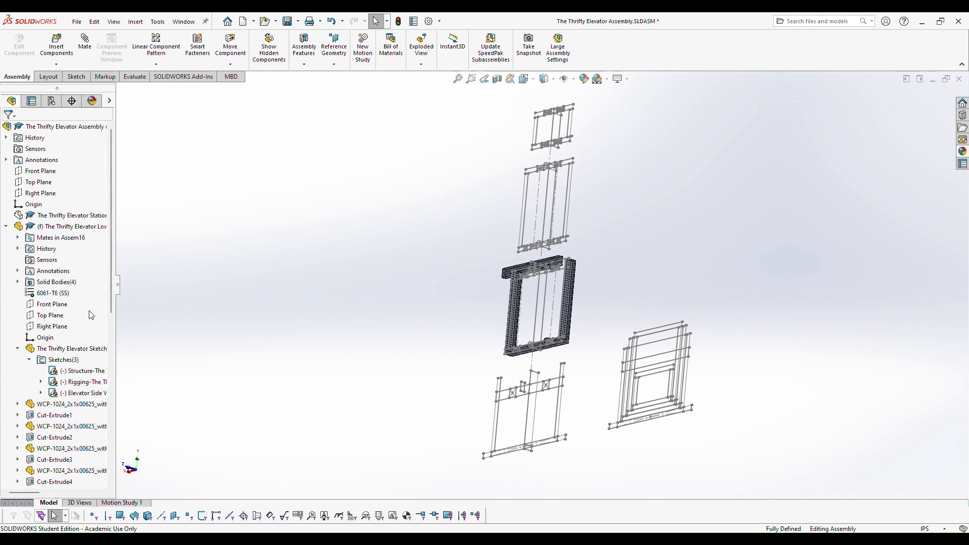
right_click(47, 219)
left_click(101, 190)
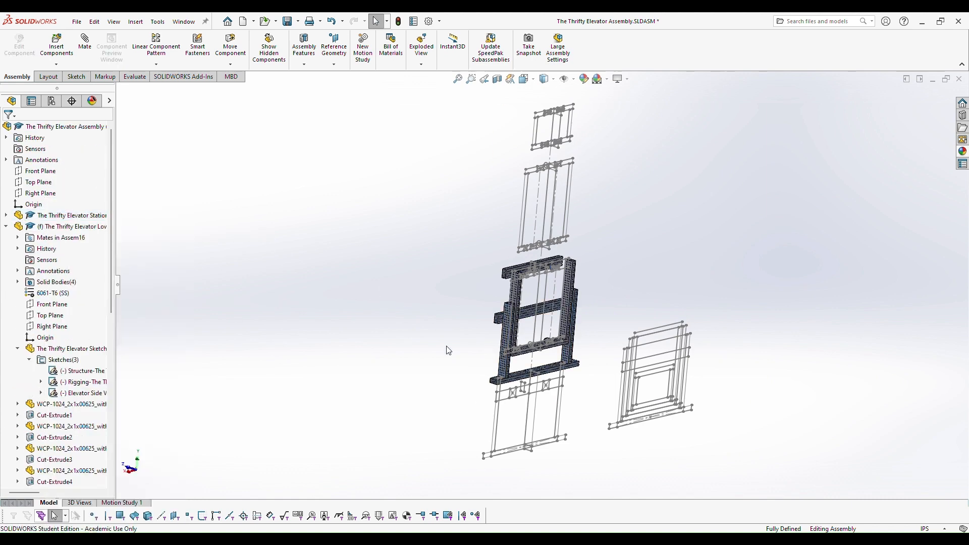
scroll(185, 301, "down", 1)
Step: Collapse the expanded components in the tree and float the fixed Lower Stage Tubes component
left_click(6, 226)
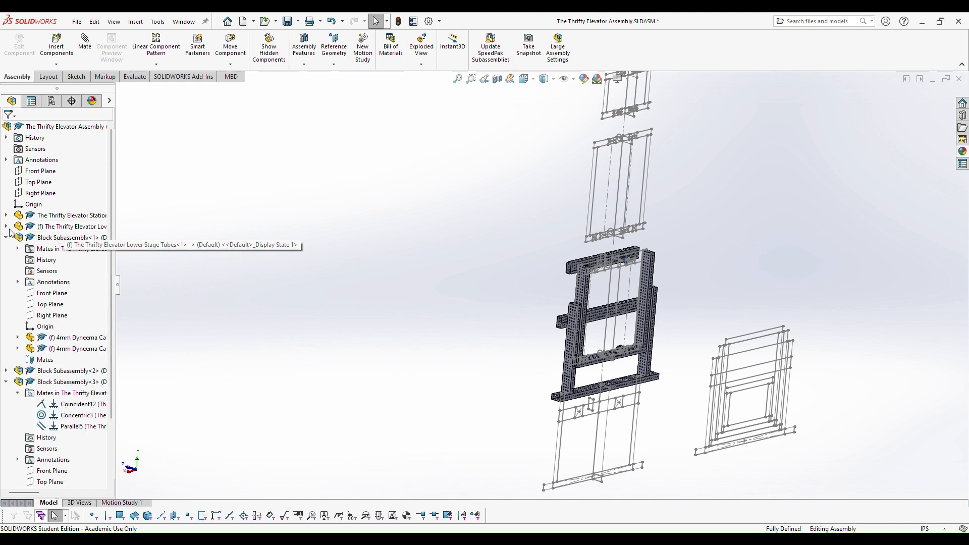
left_click(7, 238)
left_click(6, 260)
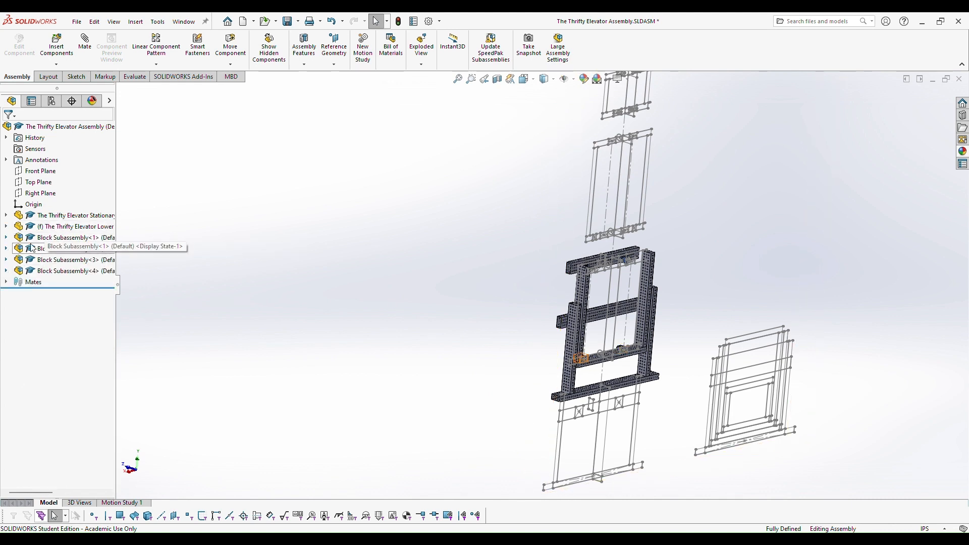
left_click(61, 226)
right_click(61, 225)
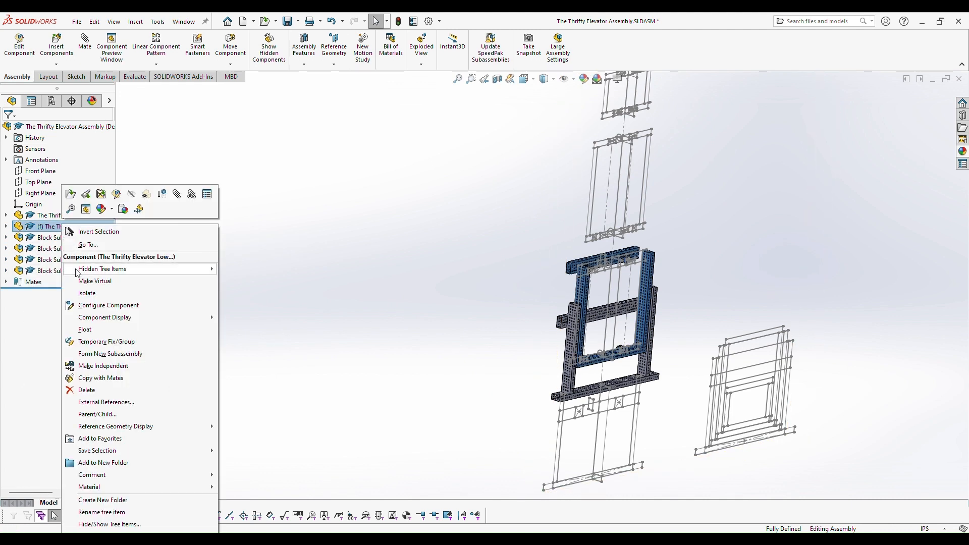
left_click(92, 331)
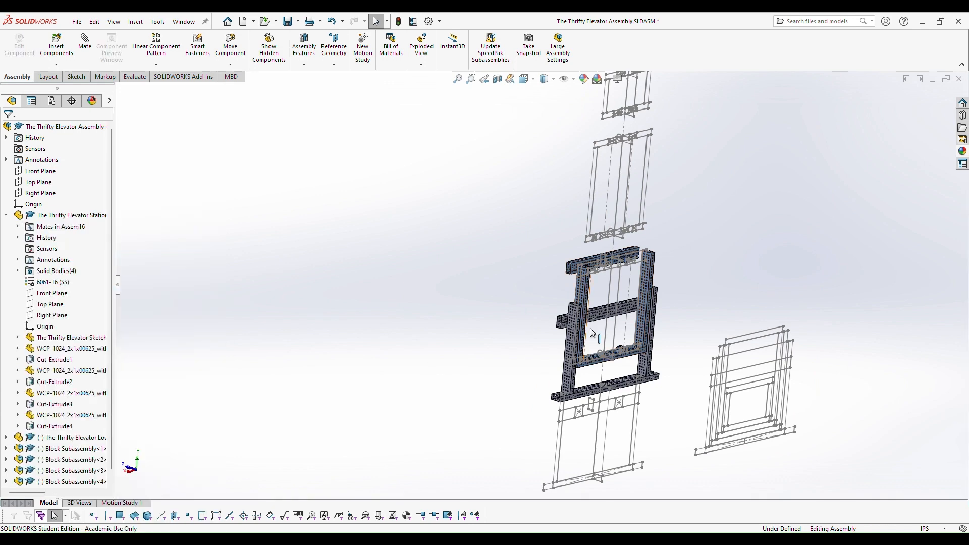
Step: Hide the Structure, Rigging and Elevator Side View sketches of the Lower Stage Tubes component
scroll(638, 303, "down", 4)
scroll(60, 344, "down", 1)
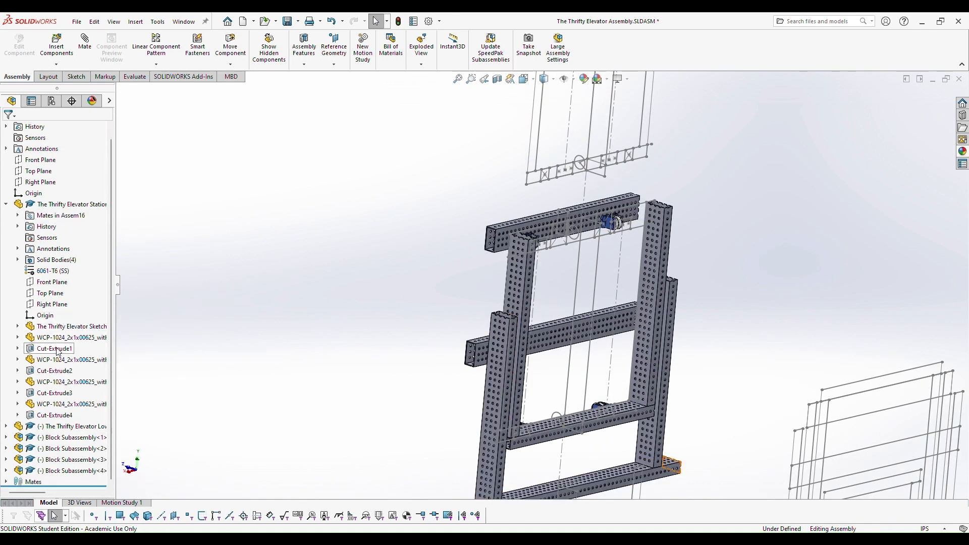
left_click(17, 327)
left_click(17, 326)
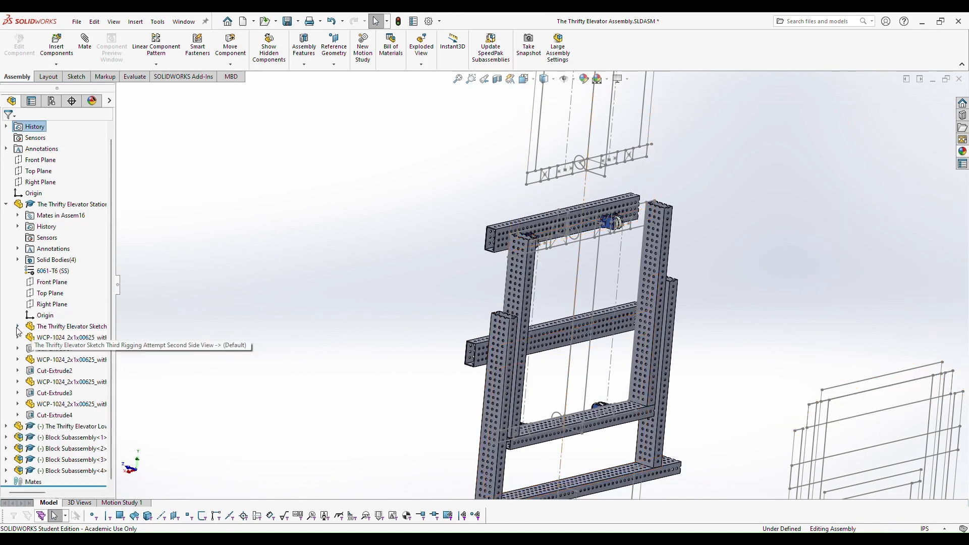
left_click(5, 204)
left_click(6, 226)
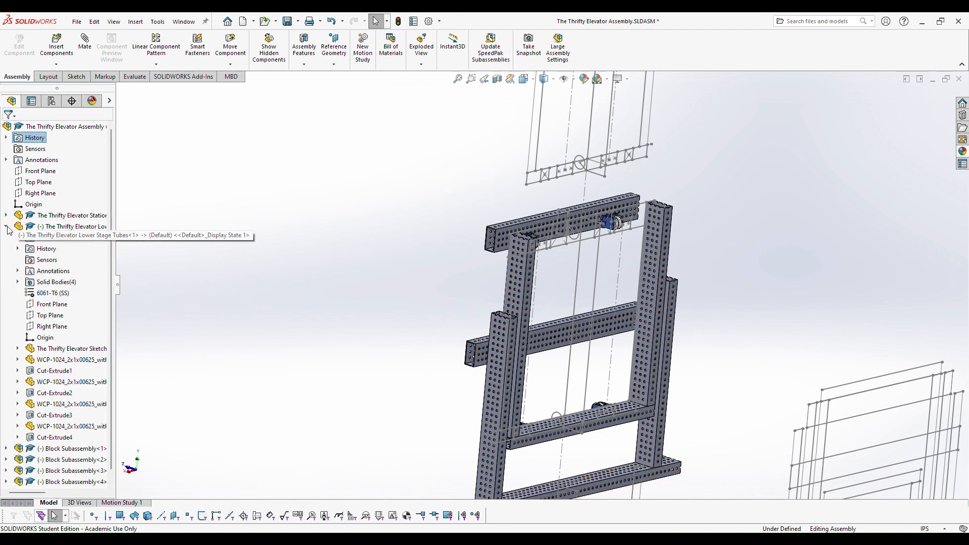
left_click(18, 349)
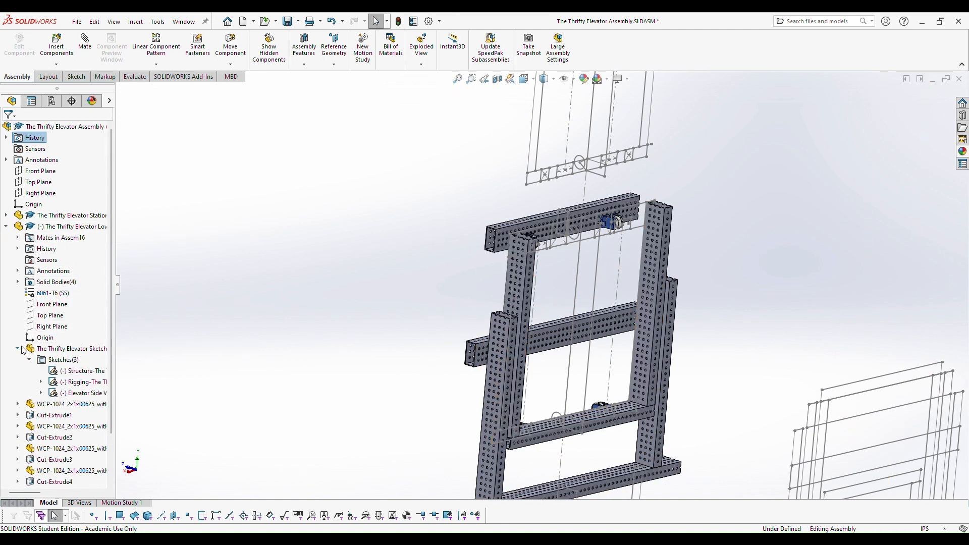
left_click(53, 372)
left_click(301, 332)
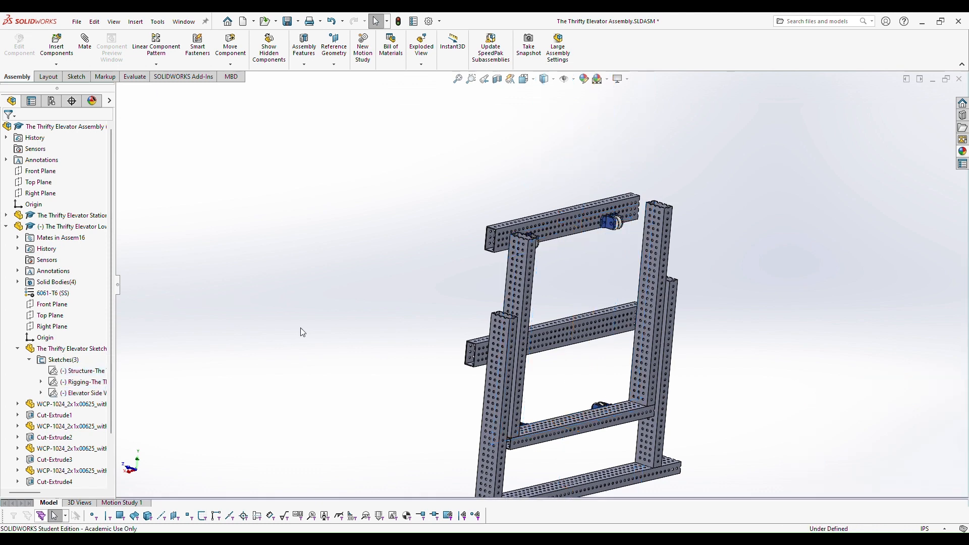
Step: Form a new subassembly from the Lower Stage Tubes and the four Block Subassembly instances
scroll(371, 314, "up", 2)
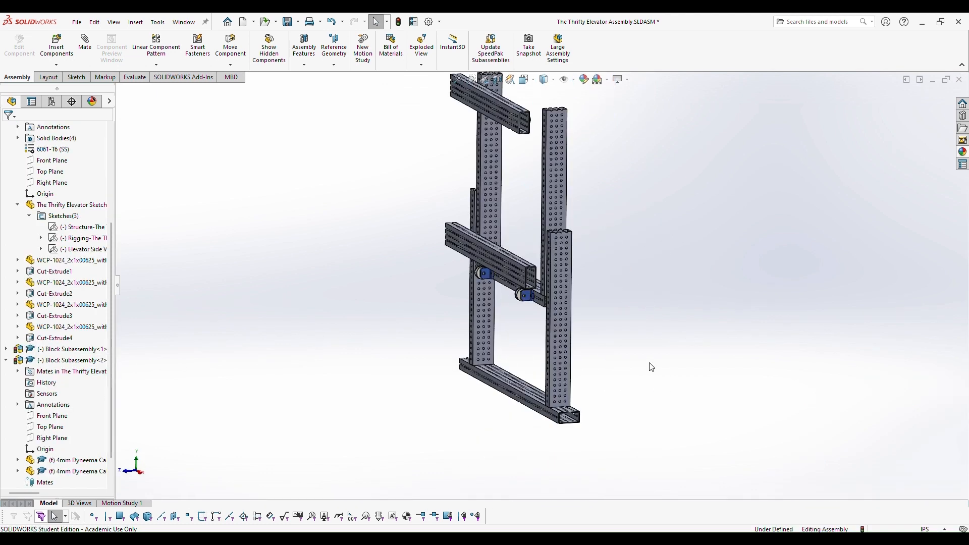
scroll(651, 367, "up", 3)
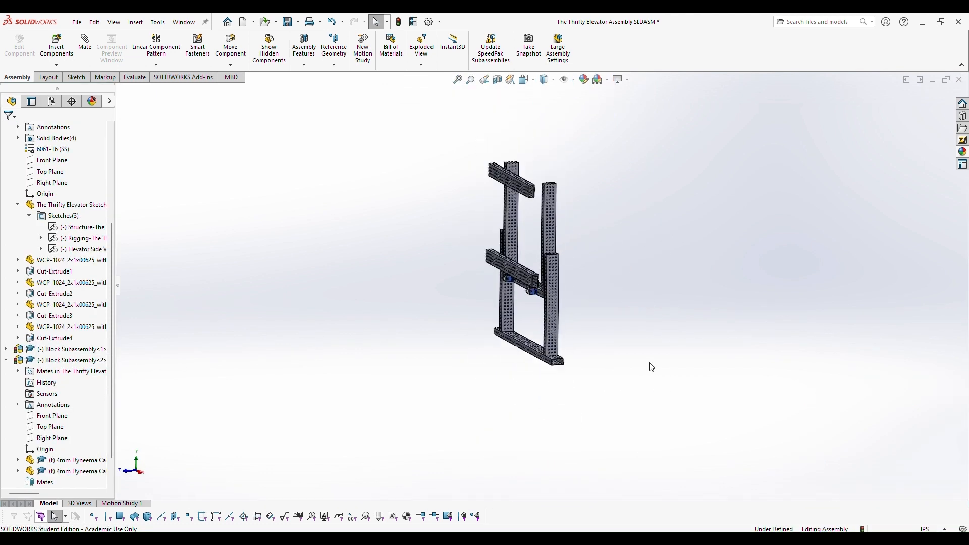
scroll(603, 253, "down", 3)
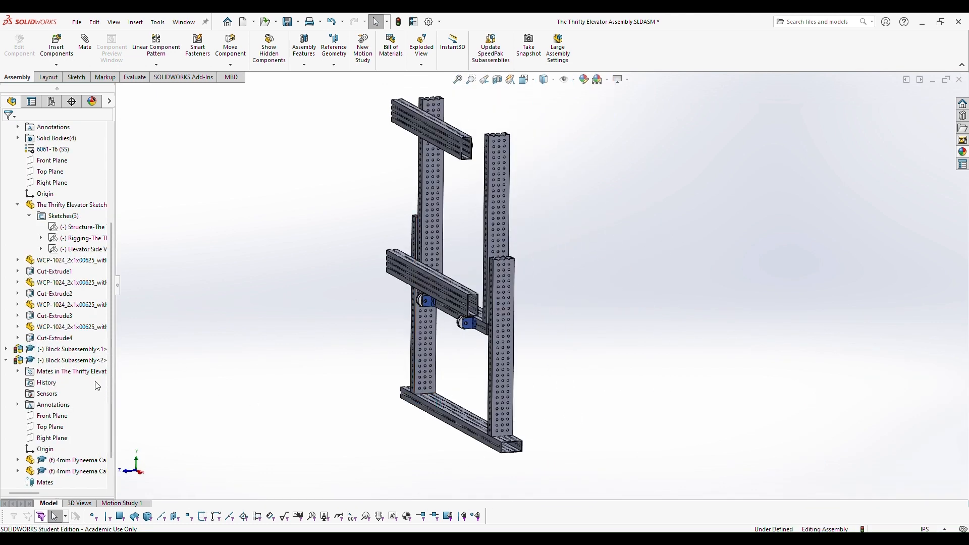
left_click(6, 360)
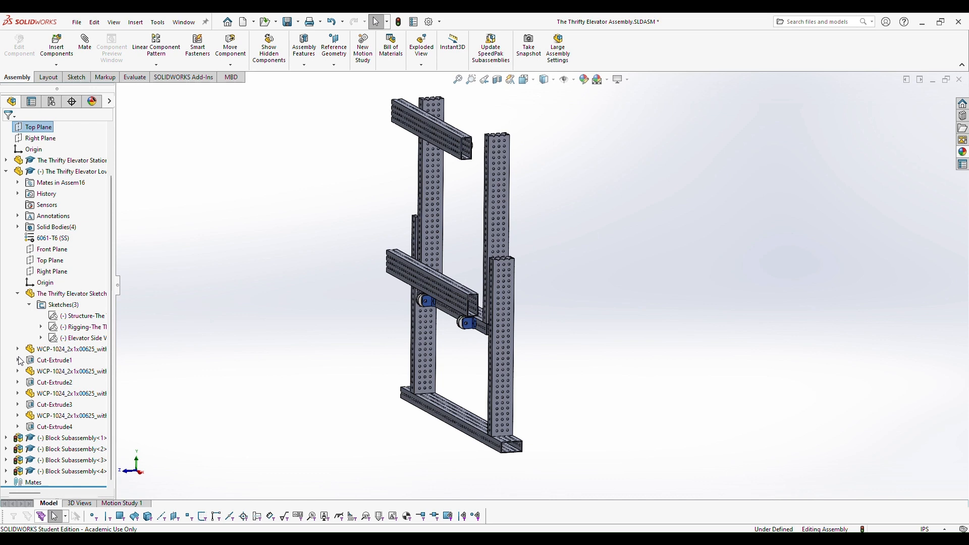
left_click(17, 294)
left_click(6, 216)
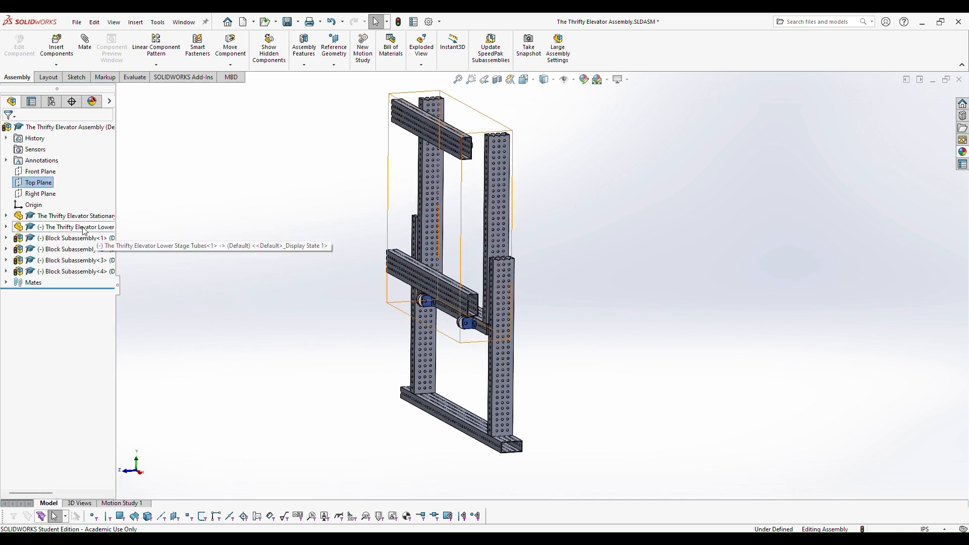
left_click(70, 227)
left_click(55, 271, "shift")
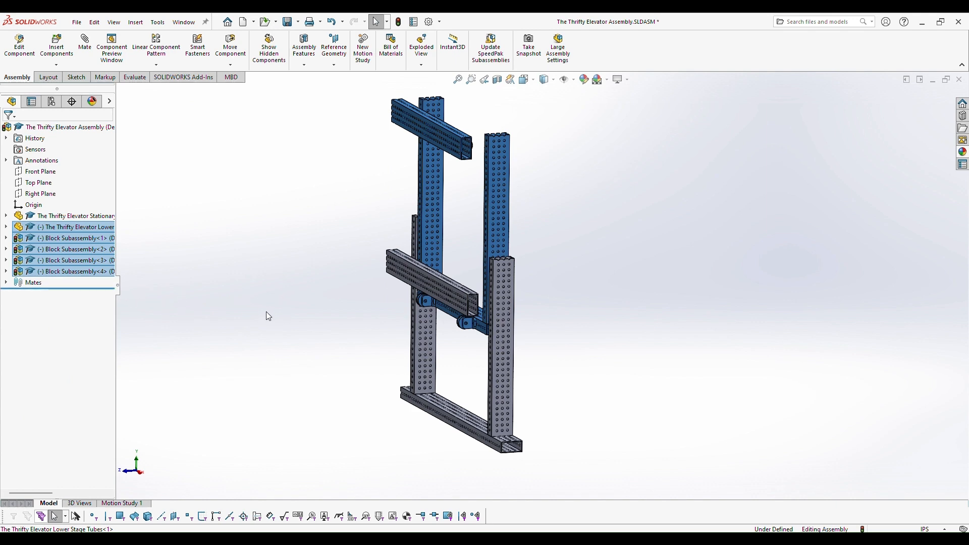
middle_click_drag(512, 251, 467, 219)
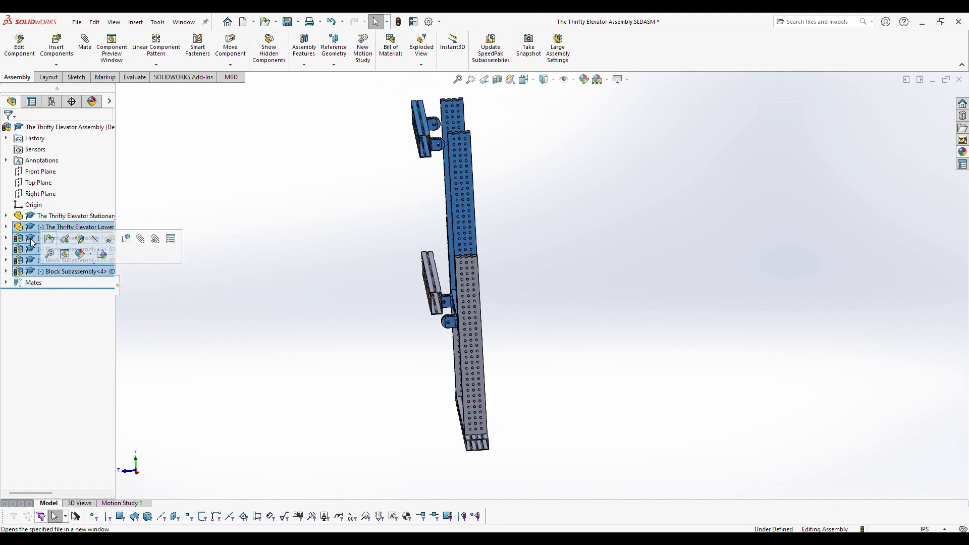
right_click(43, 273)
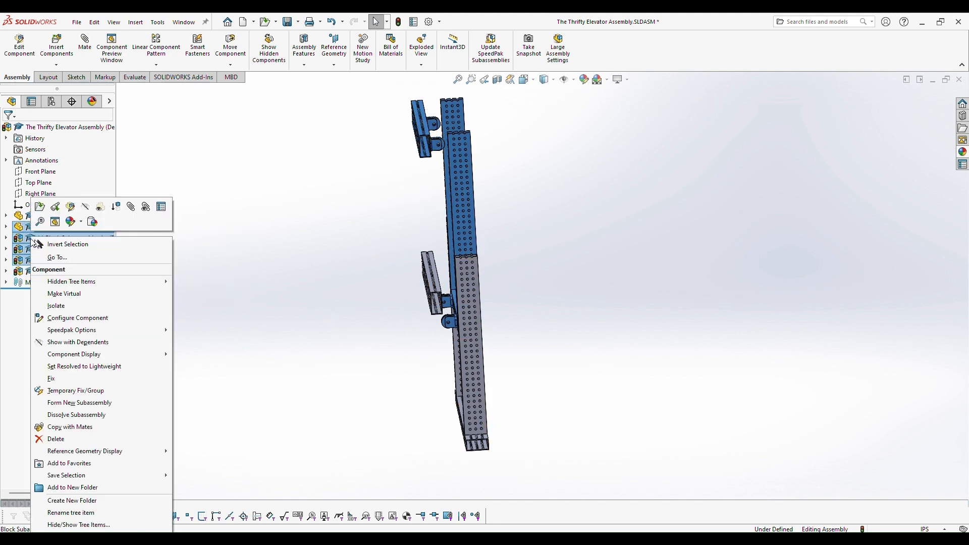
left_click(89, 402)
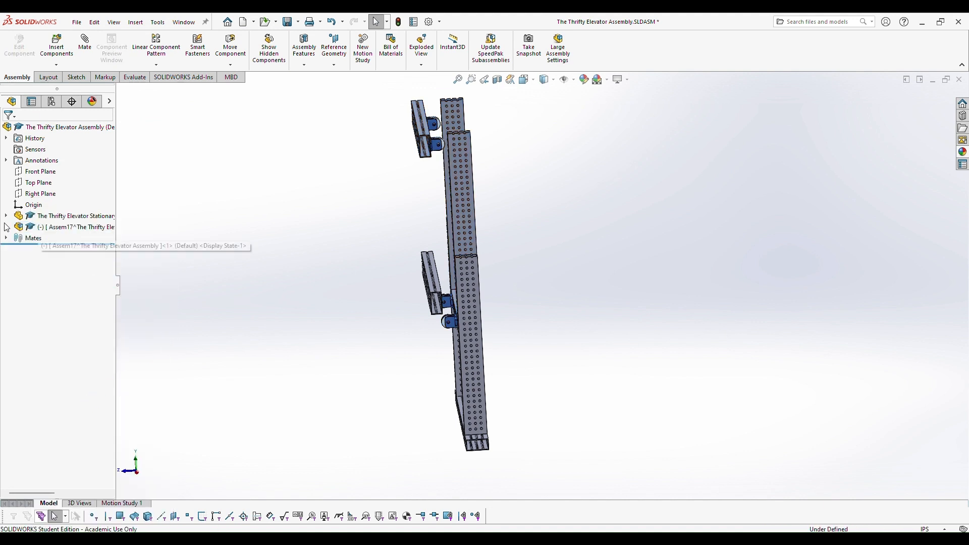
Step: Review the components inside the newly formed subassembly and open it in its own window
left_click(58, 231)
left_click(58, 230)
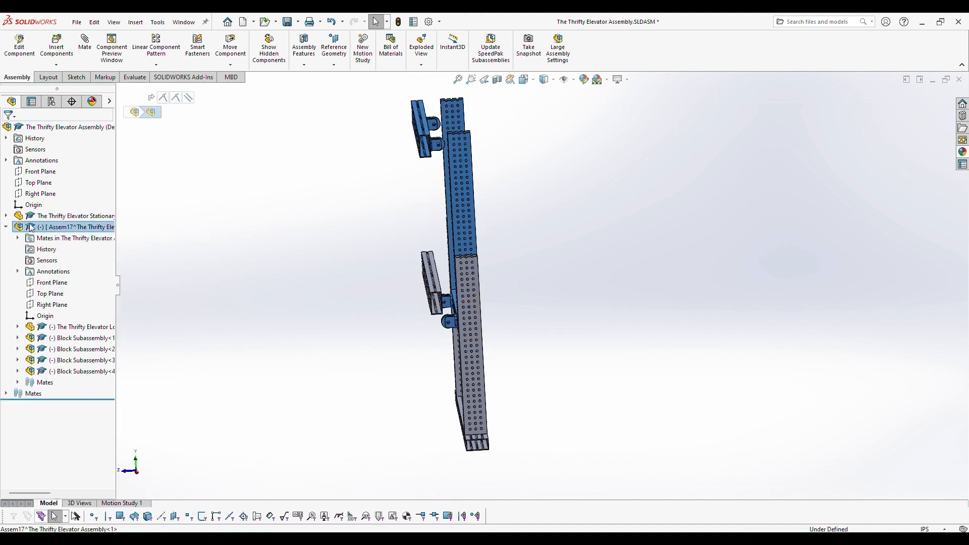
left_click(11, 231)
middle_click_drag(281, 245, 402, 252)
scroll(522, 180, "down", 2)
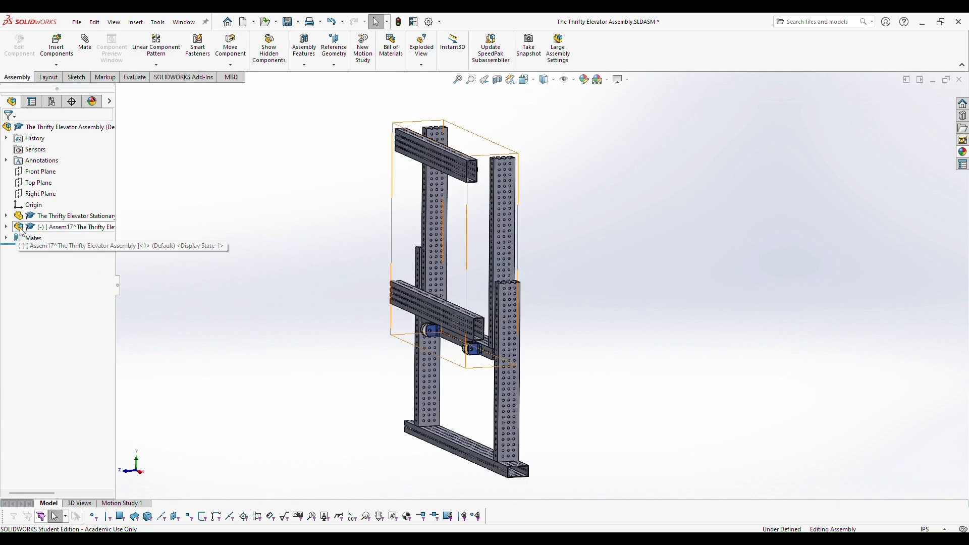
left_click(50, 227)
left_click(36, 201)
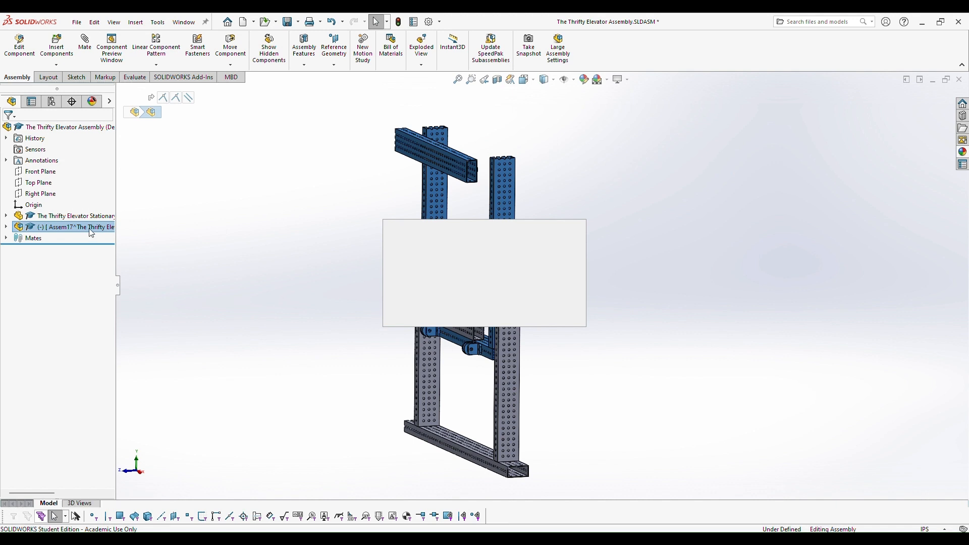
scroll(327, 328, "up", 8)
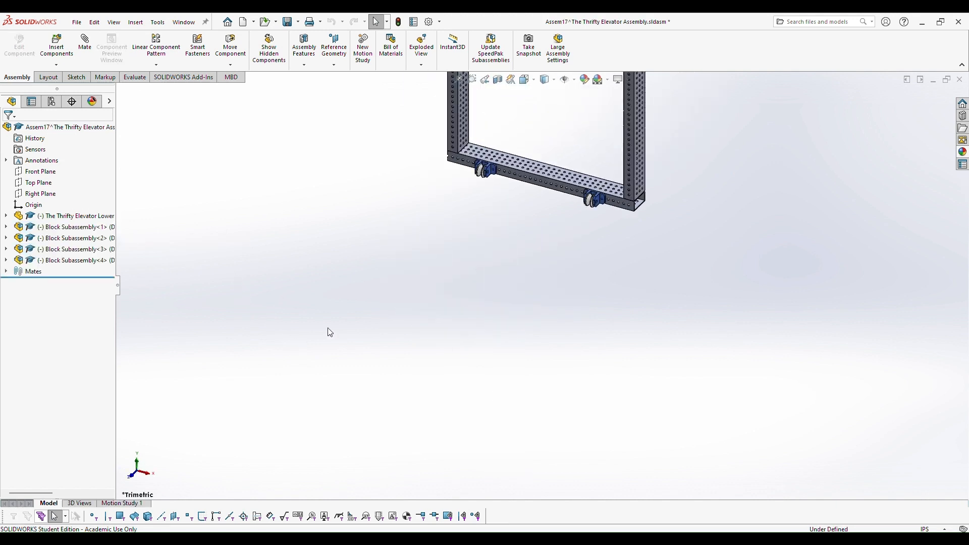
scroll(595, 183, "down", 4)
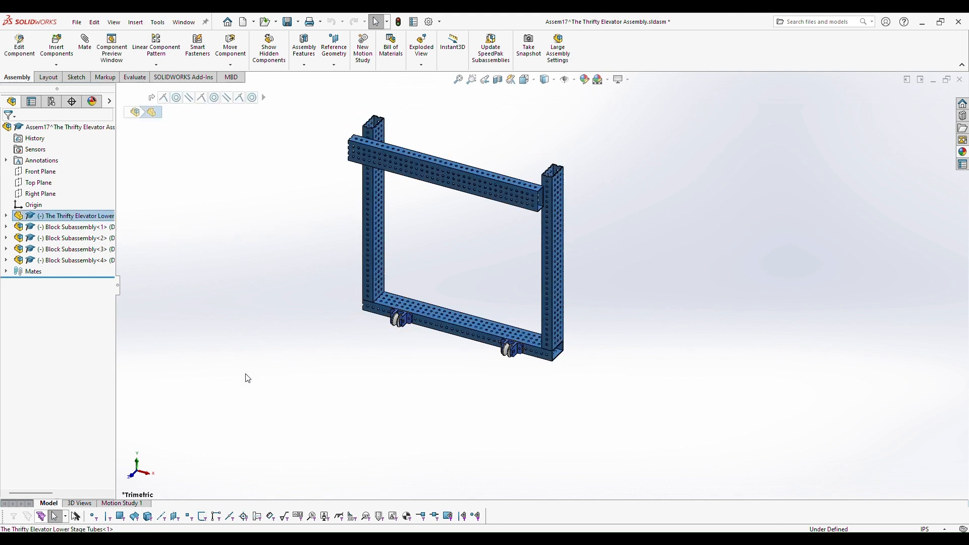
Step: Examine the position of the Lower Stage Tubes relative to the subassembly's origin, Top Plane and Right Plane, and review the component's mates
scroll(552, 326, "up", 3)
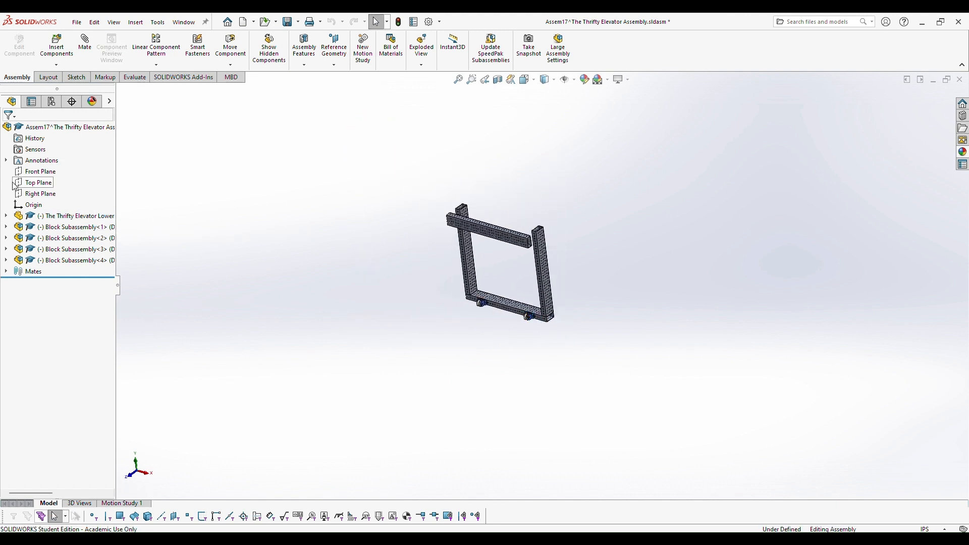
left_click(41, 216)
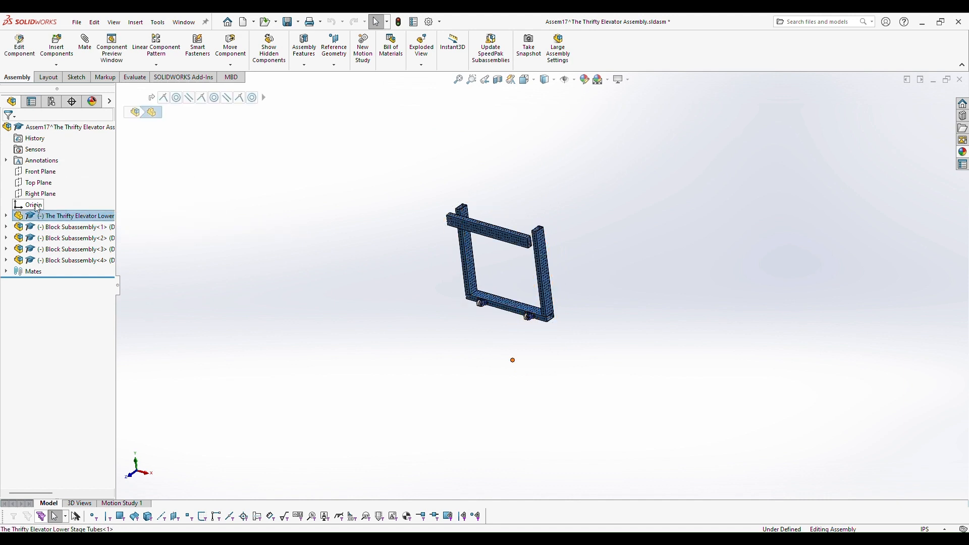
left_click(35, 182)
left_click(32, 194)
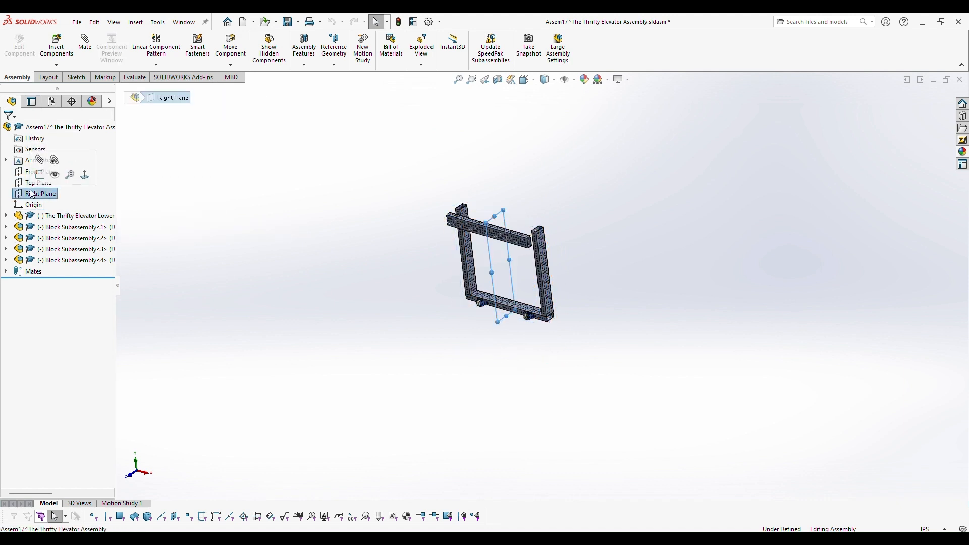
left_click(206, 222)
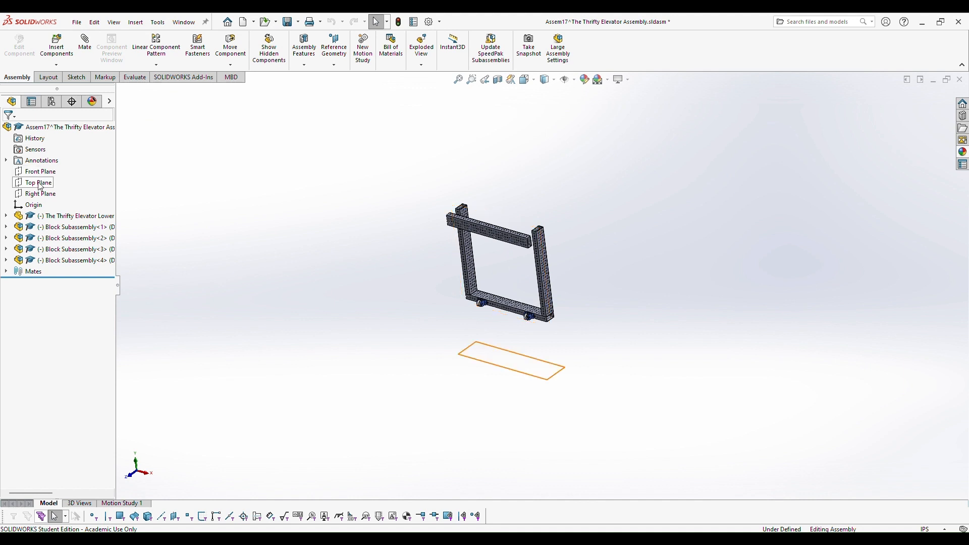
left_click(42, 215)
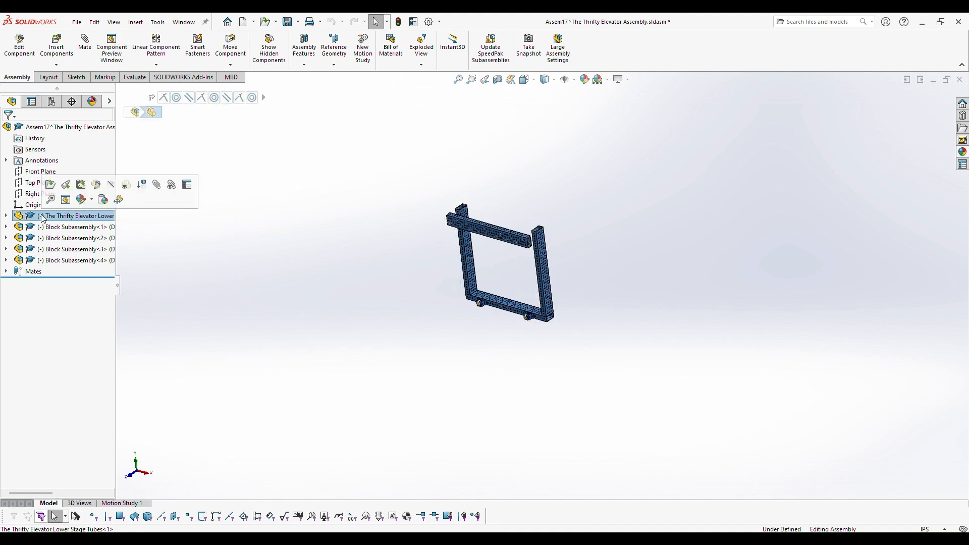
left_click(355, 269)
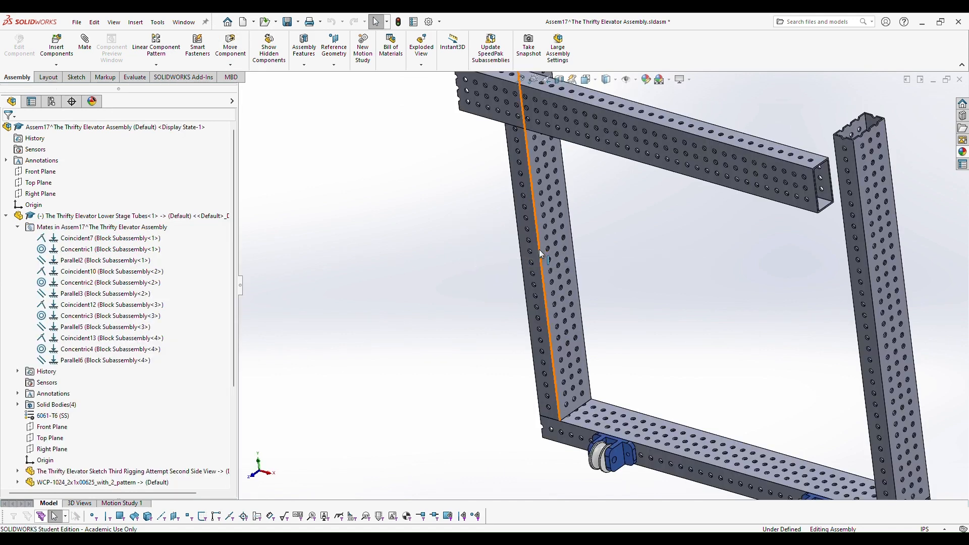
Step: Fix the Lower Stage Tubes component in place within the subassembly and collapse its entry in the component tree
left_click_drag(547, 251, 519, 261)
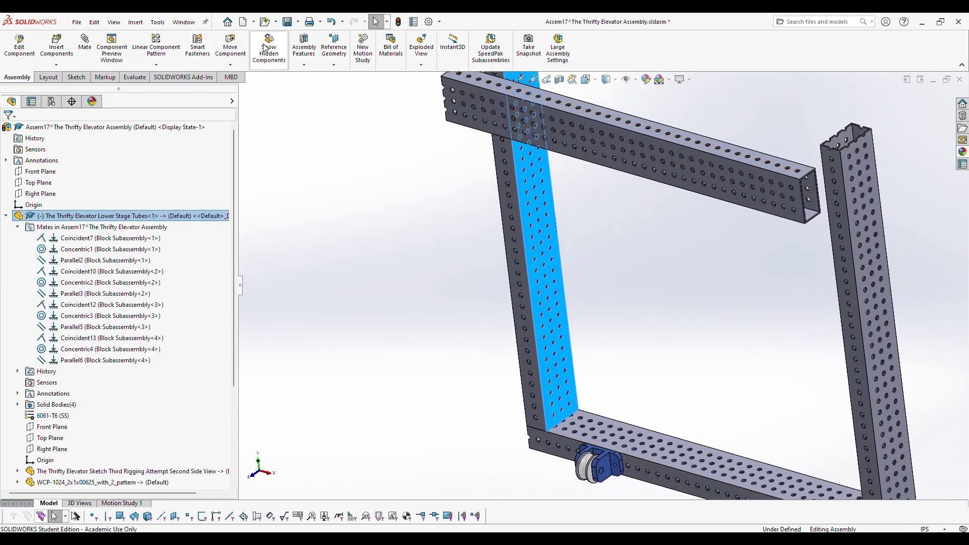
left_click(331, 21)
right_click(139, 216)
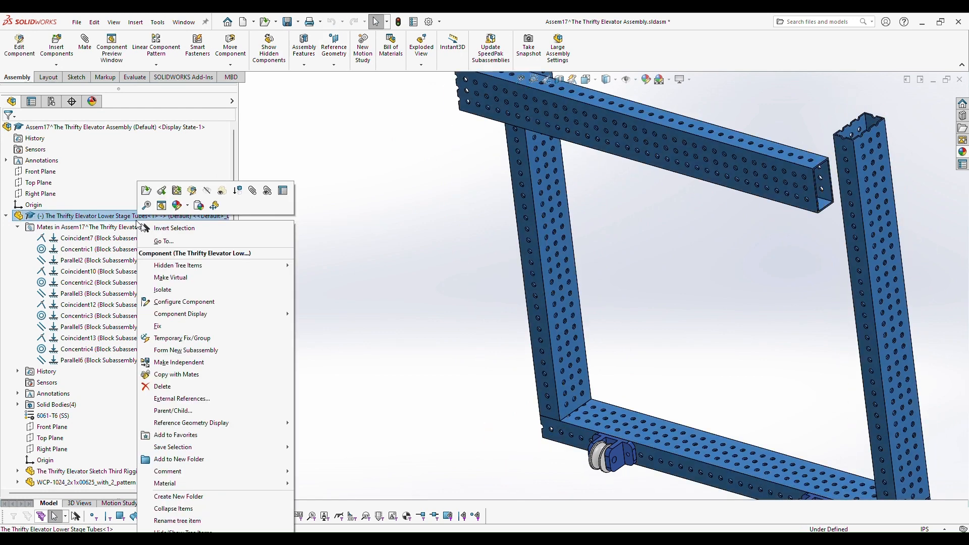
left_click(155, 325)
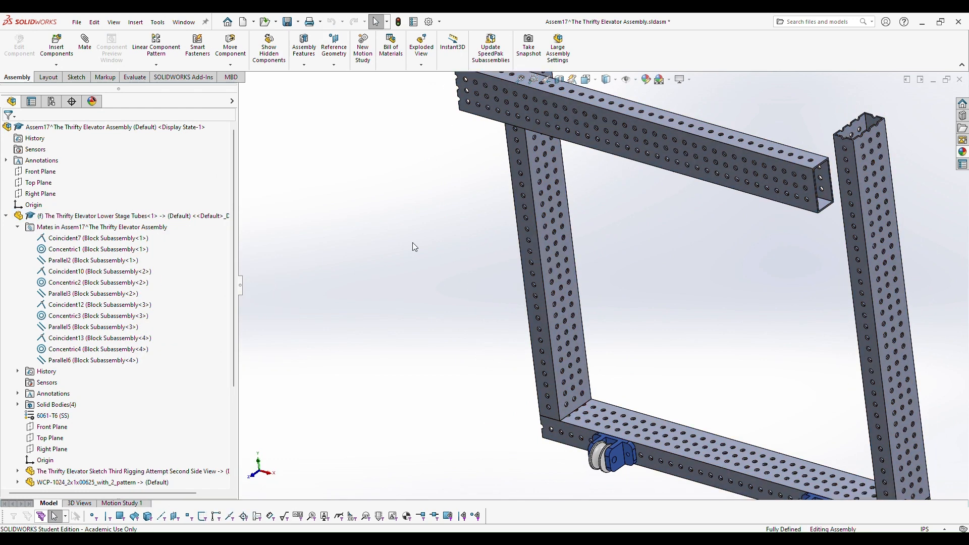
scroll(620, 235, "up", 4)
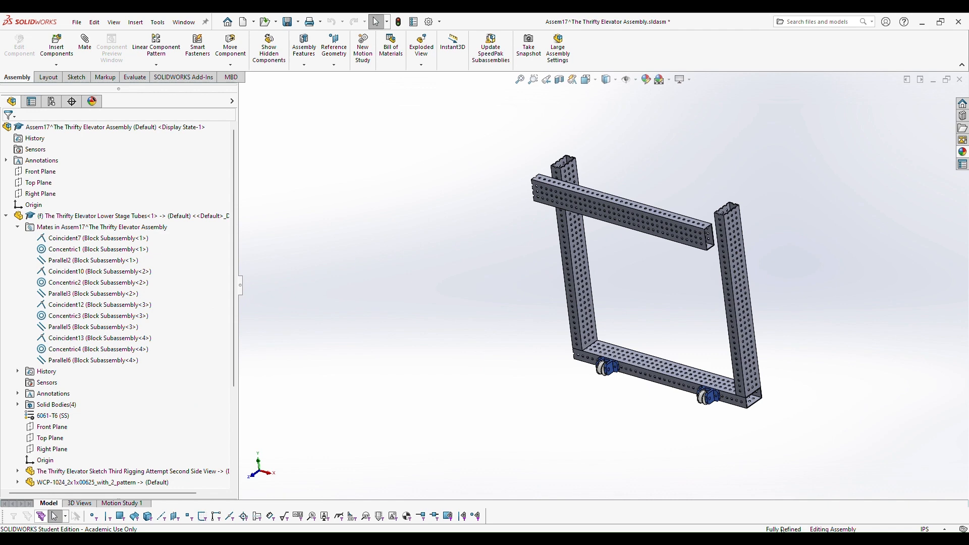
scroll(804, 283, "down", 2)
scroll(728, 321, "up", 2)
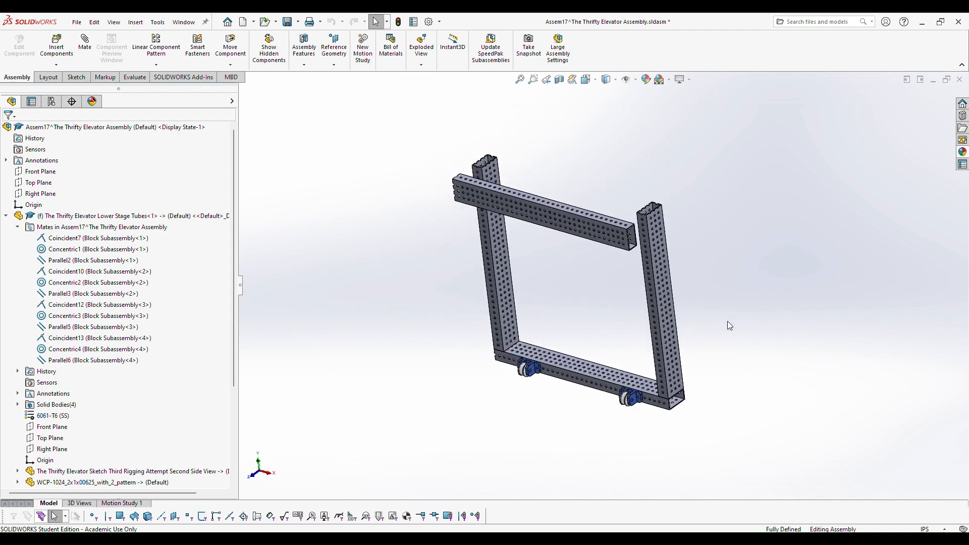
left_click(5, 216)
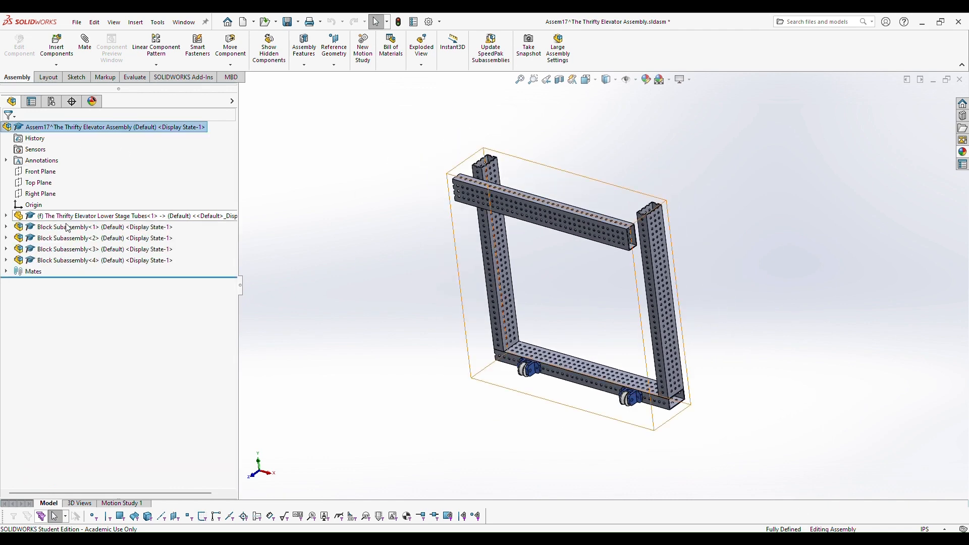
Step: Save the subassembly together with all of its modified referenced models
left_click(77, 22)
left_click(113, 136)
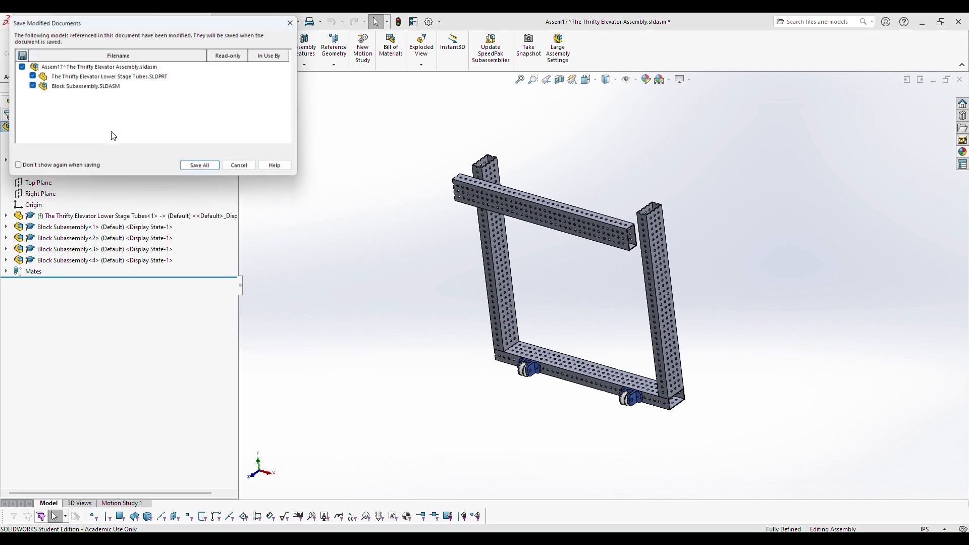
left_click(203, 169)
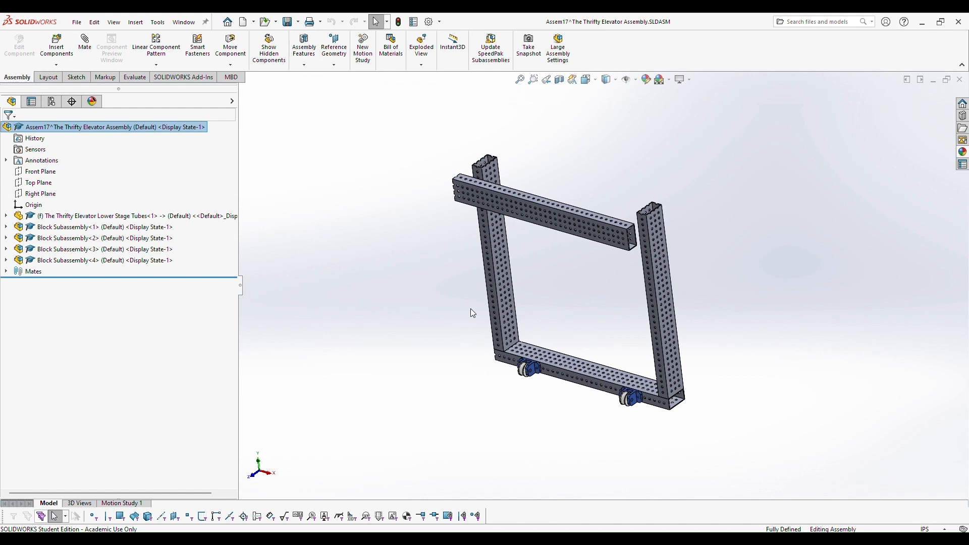
Step: Save the virtual subassembly as an external assembly file named The Thrifty Elevator Lower Stage Assembly in the Examples folder
left_click(77, 22)
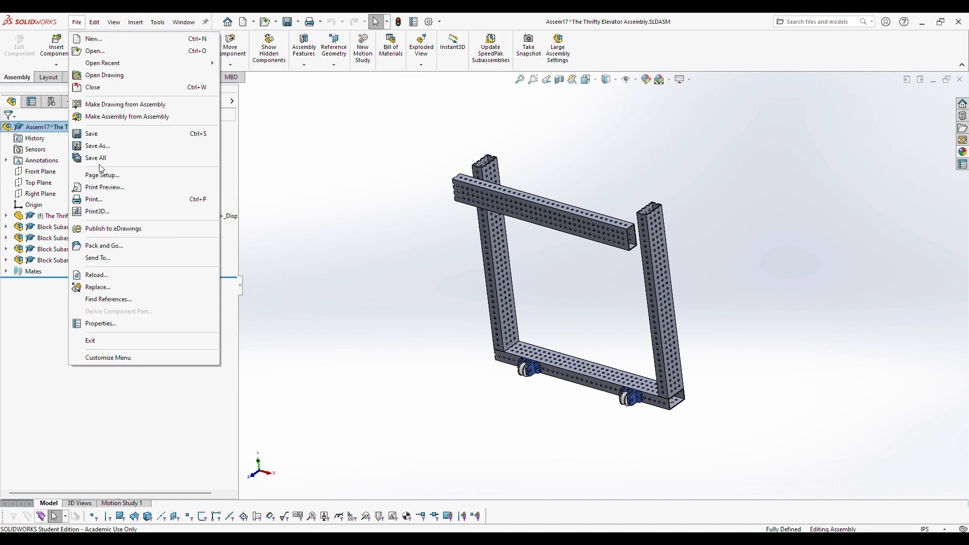
left_click(105, 136)
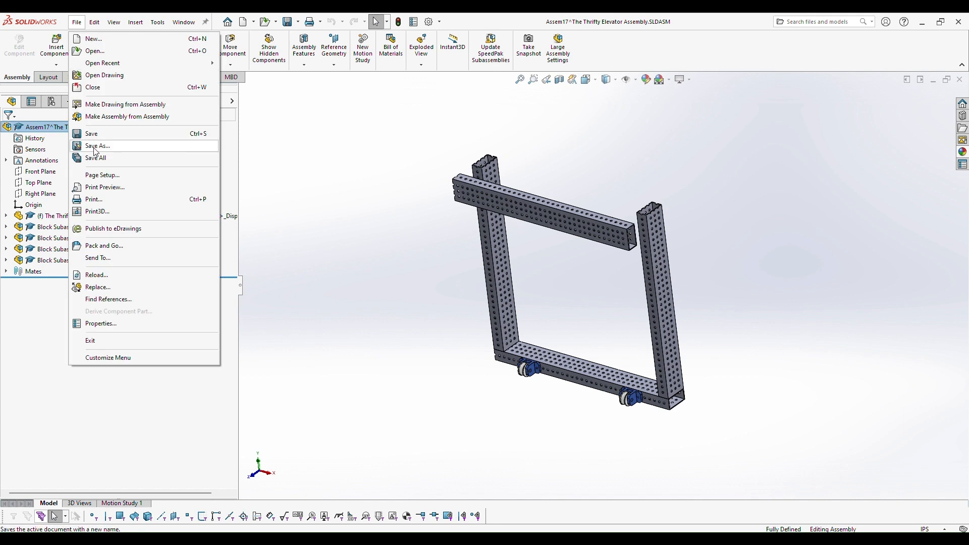
left_click(97, 146)
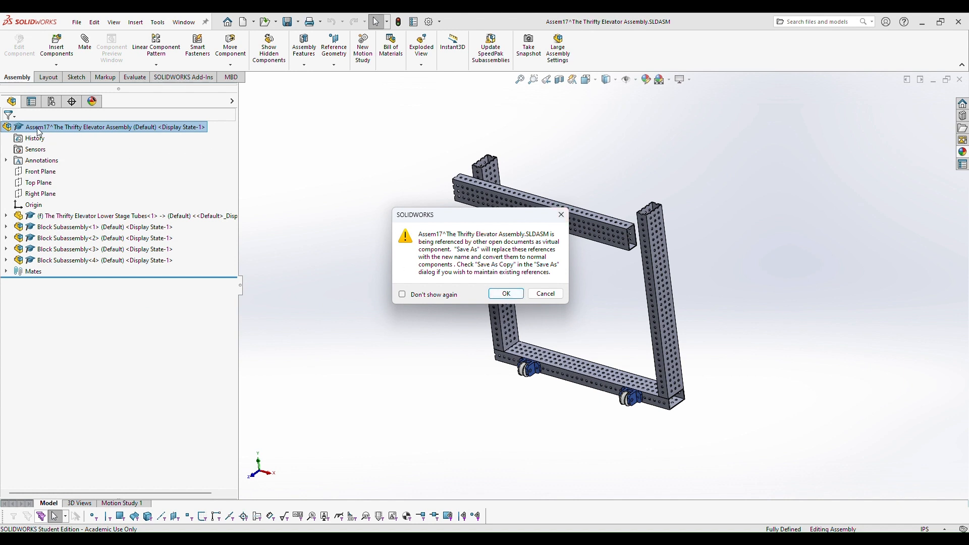
left_click(507, 294)
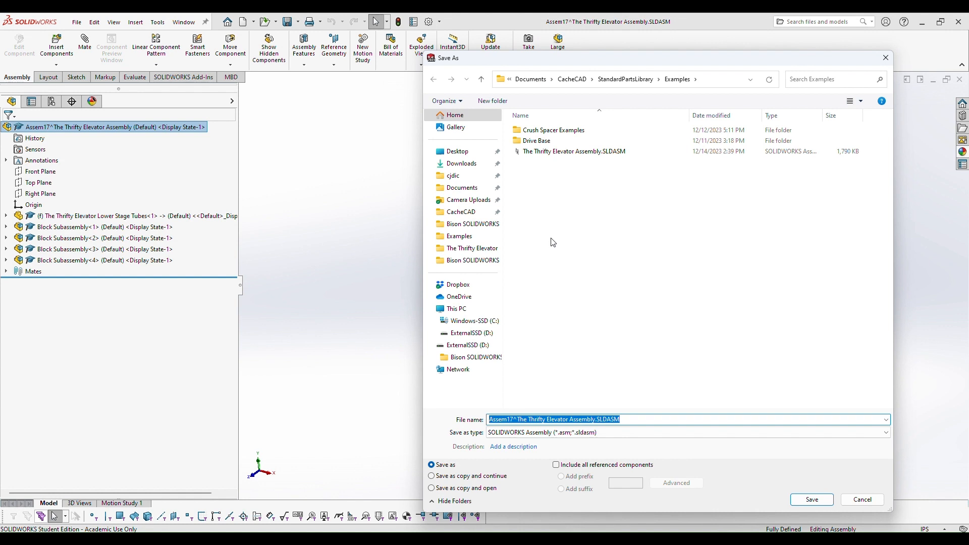
type("Tth")
type("e Thri")
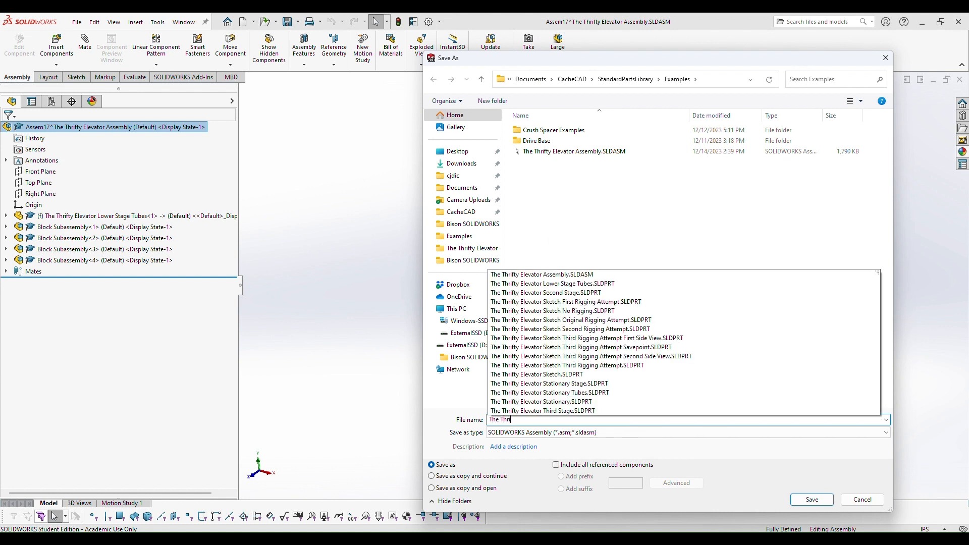
type("fty Elevator L")
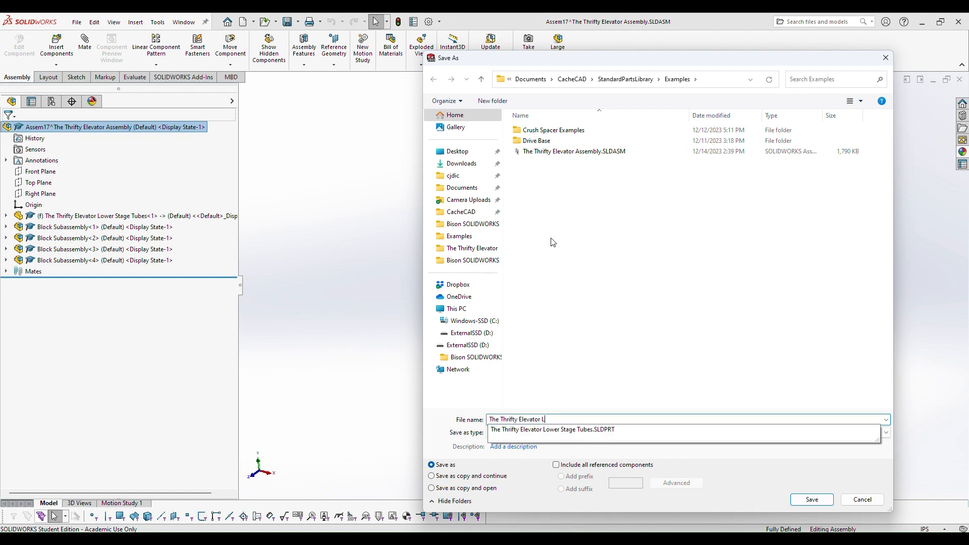
type("ower Tub")
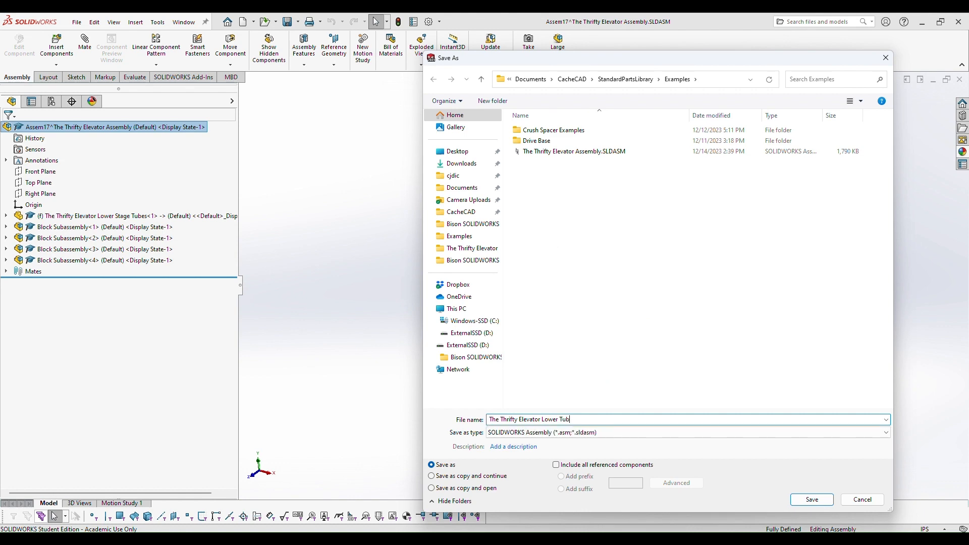
key("BackSpace")
key("BackSpace")
type("Stage As")
key("Return")
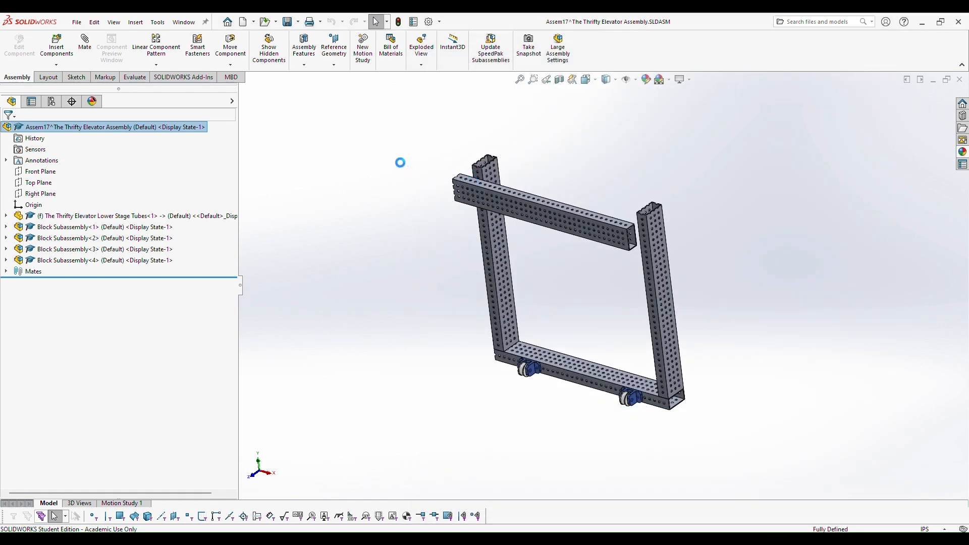
Step: Return to The Thrifty Elevator Assembly and rebuild it with the changed models
left_click(183, 22)
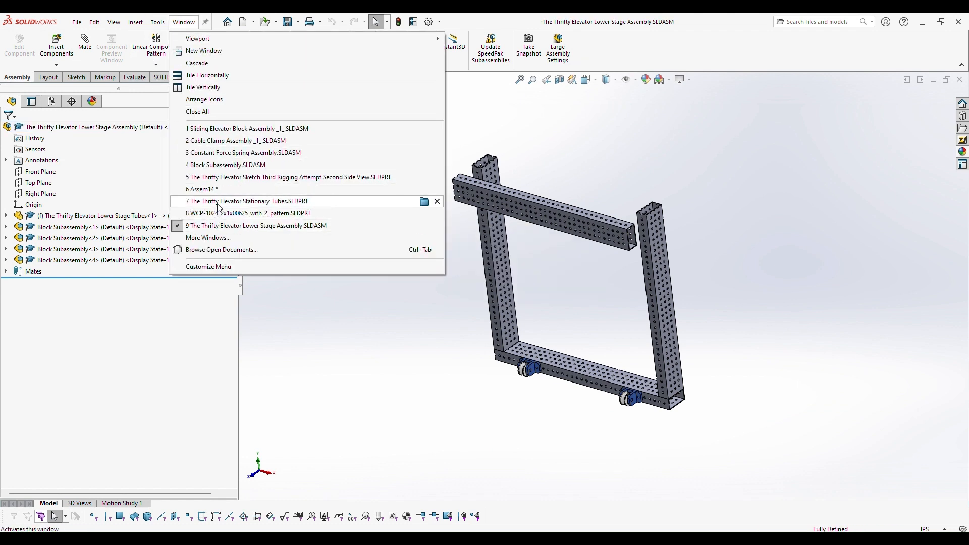
mouse_move(219, 207)
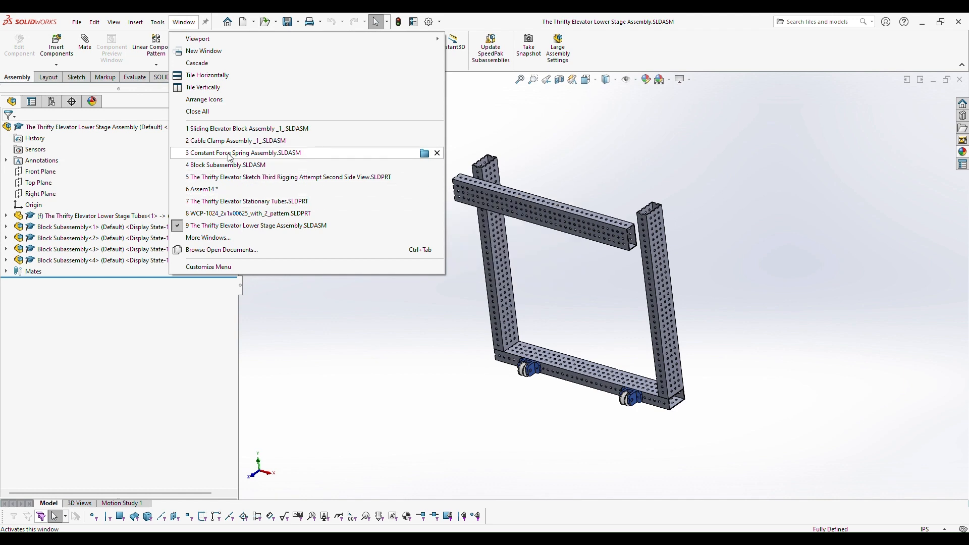
left_click(243, 238)
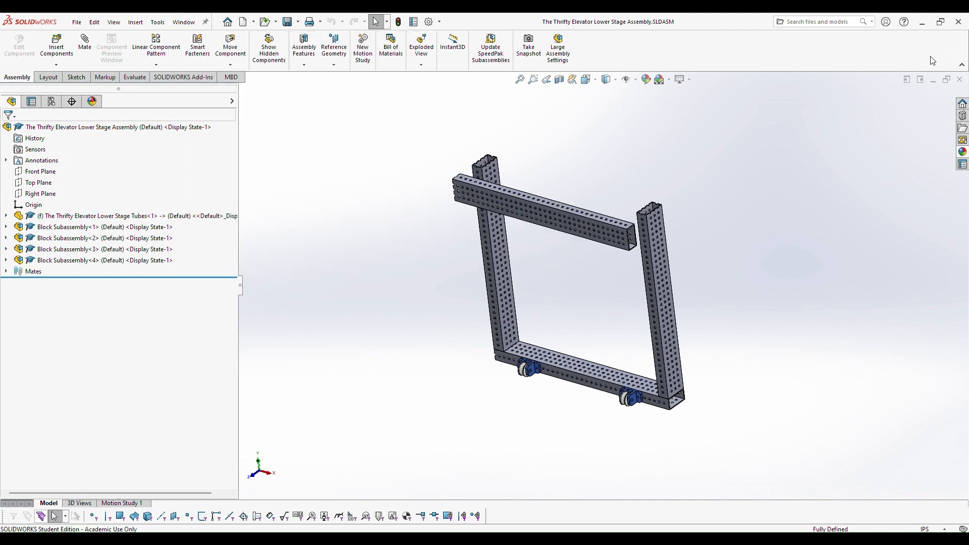
left_click(933, 80)
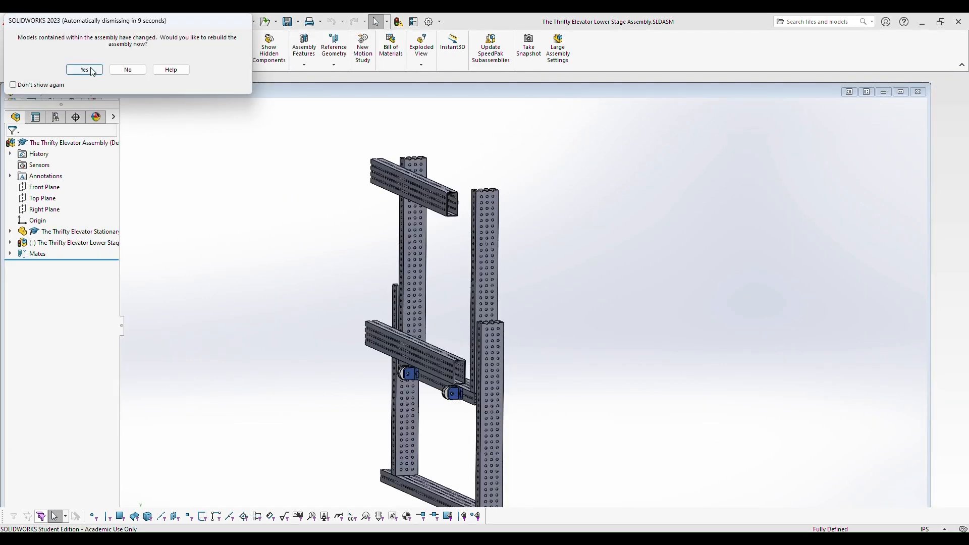
left_click(84, 70)
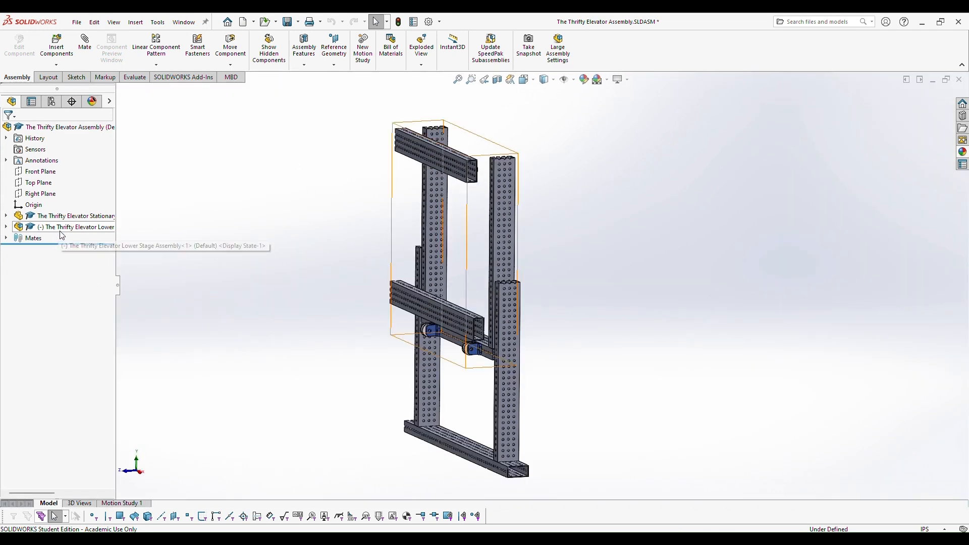
Step: Examine which tubes belong to the Lower Stage Assembly and which to the Stationary Tubes, widening the component tree to read their names
left_click(76, 227)
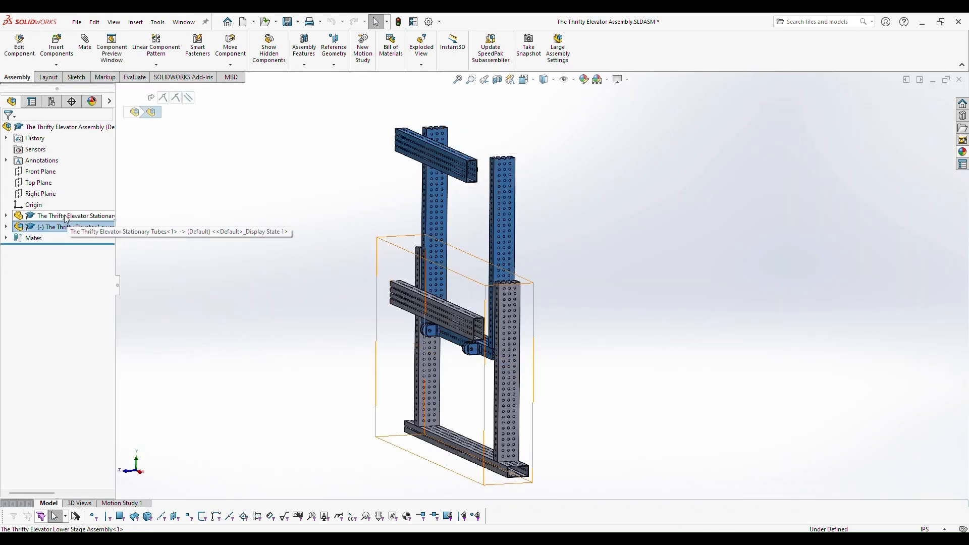
mouse_move(129, 217)
left_mouse_down()
mouse_move(189, 217)
mouse_move(143, 217)
left_mouse_up()
left_click(236, 268)
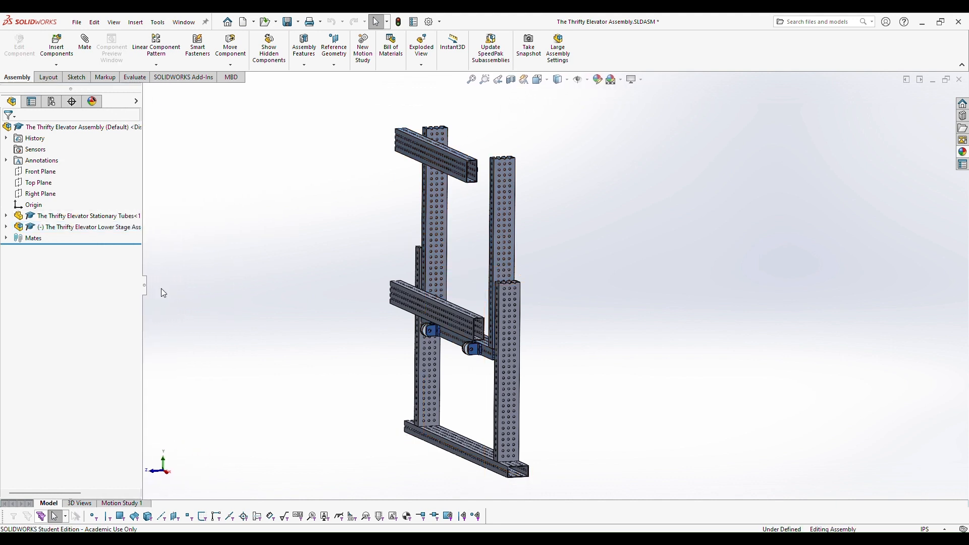
left_click(66, 217)
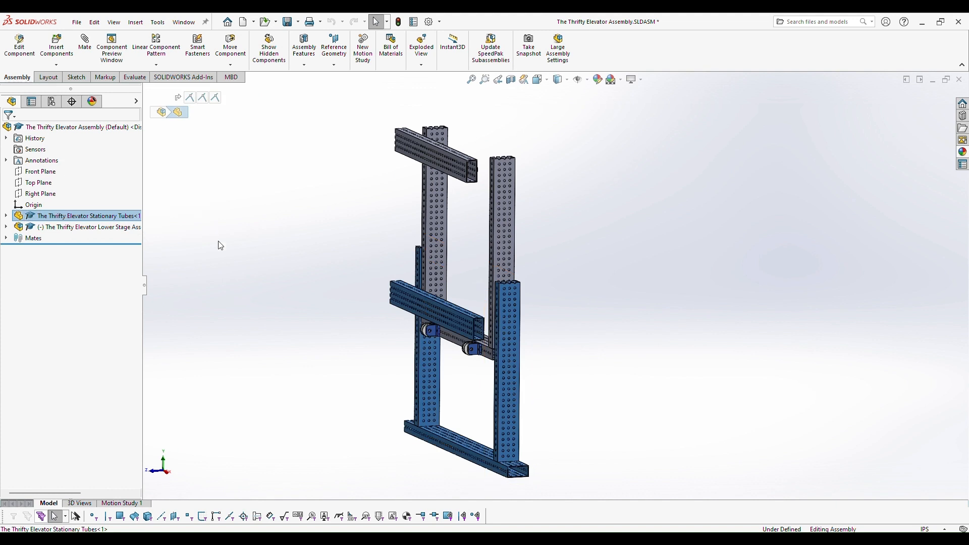
key("z")
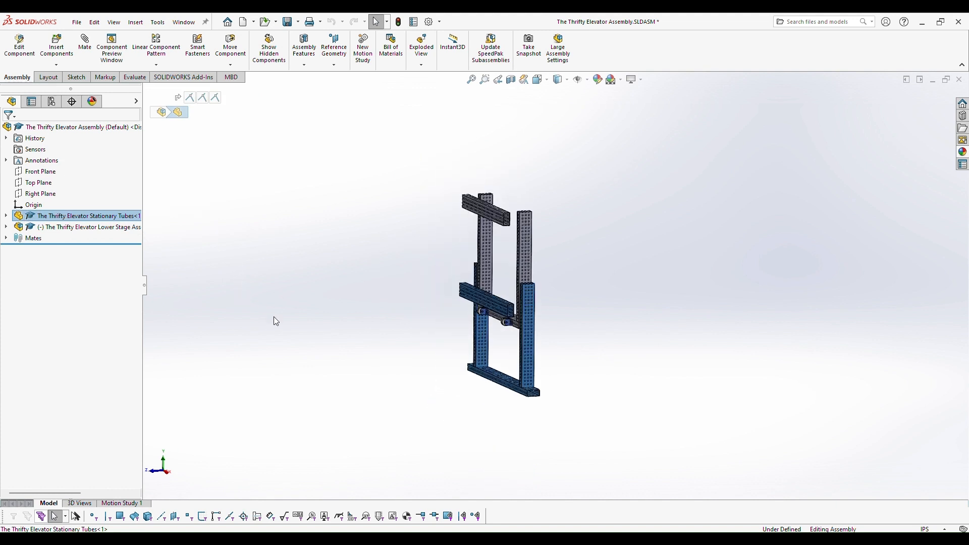
left_click(269, 259)
left_click(99, 212)
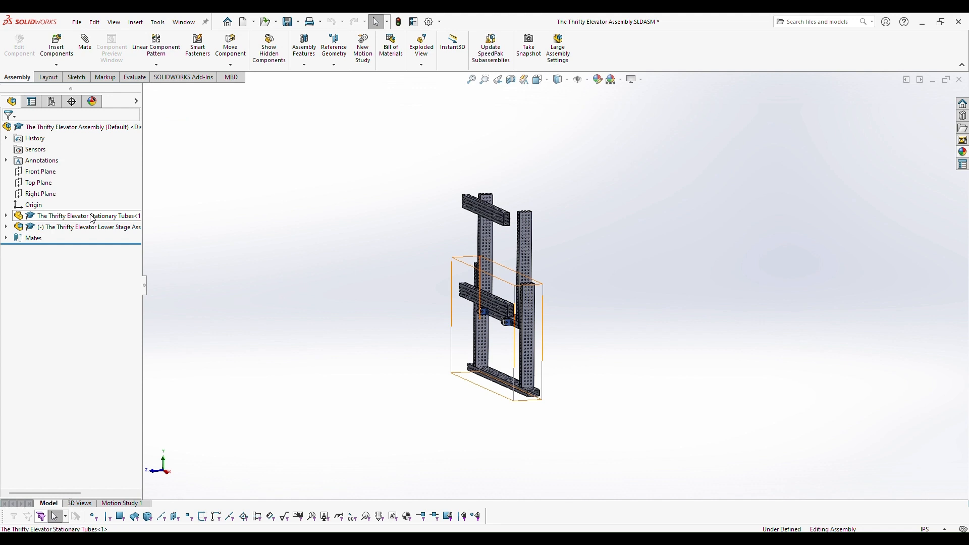
left_click(240, 308)
scroll(626, 308, "down", 2)
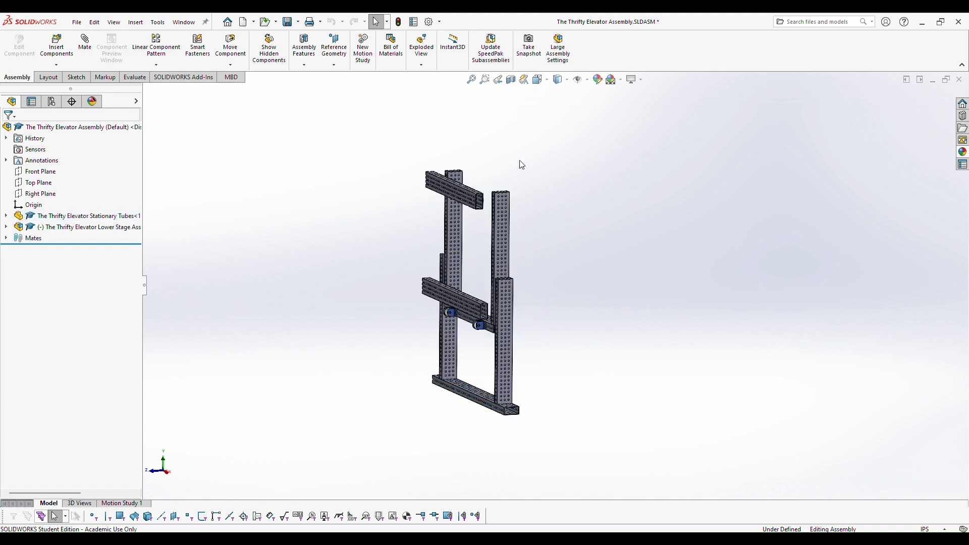